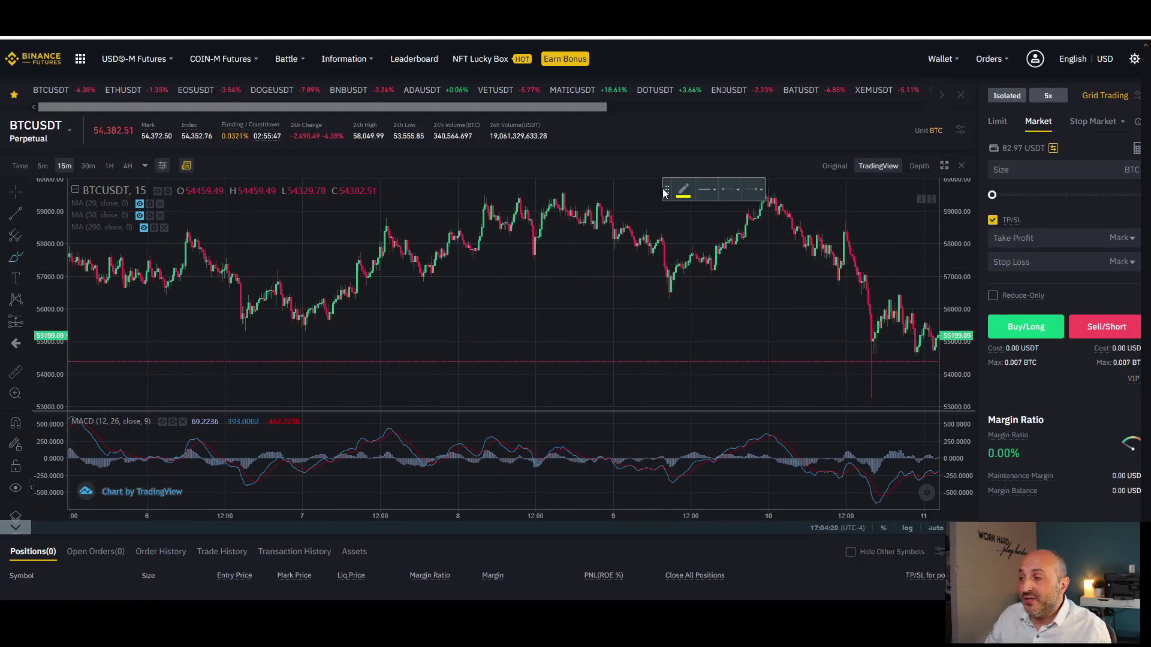
Move the drawing style panel aside, then draw and delete a test freehand curve
left_click_drag(682, 191, 829, 190)
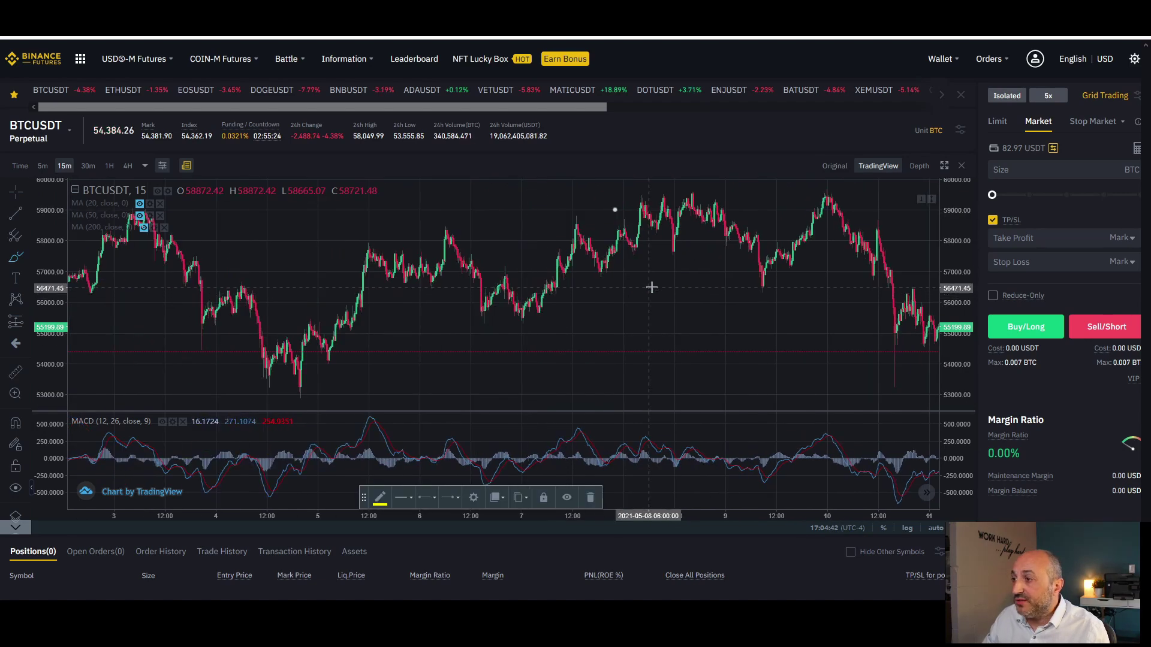
left_click_drag(657, 286, 460, 299)
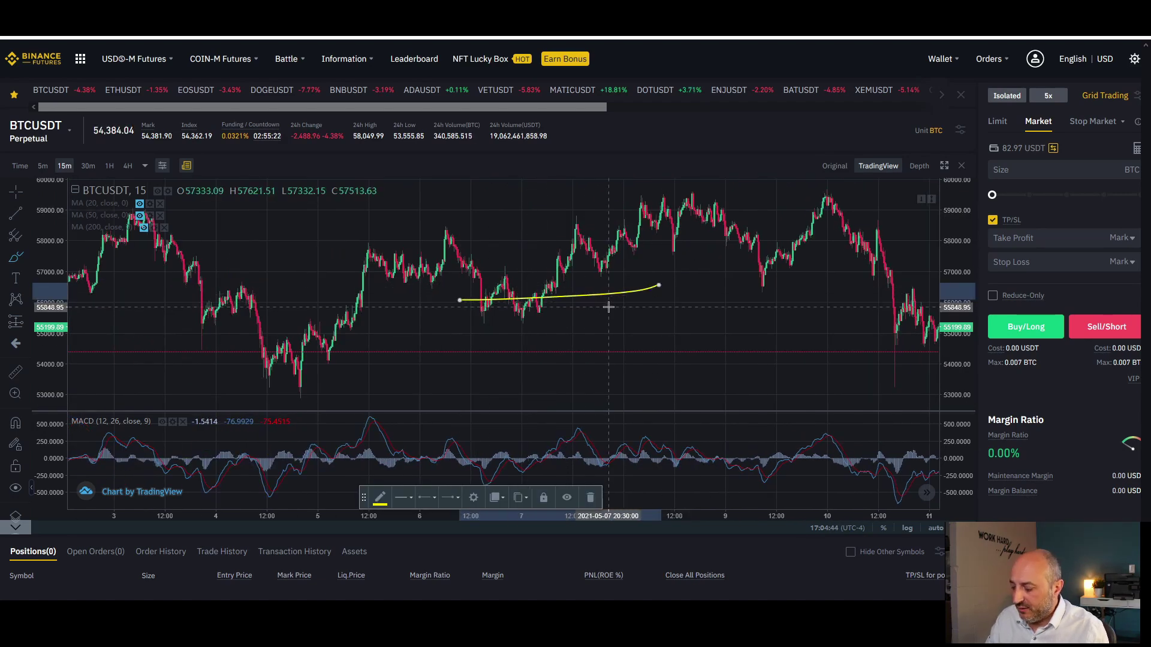
key("Delete")
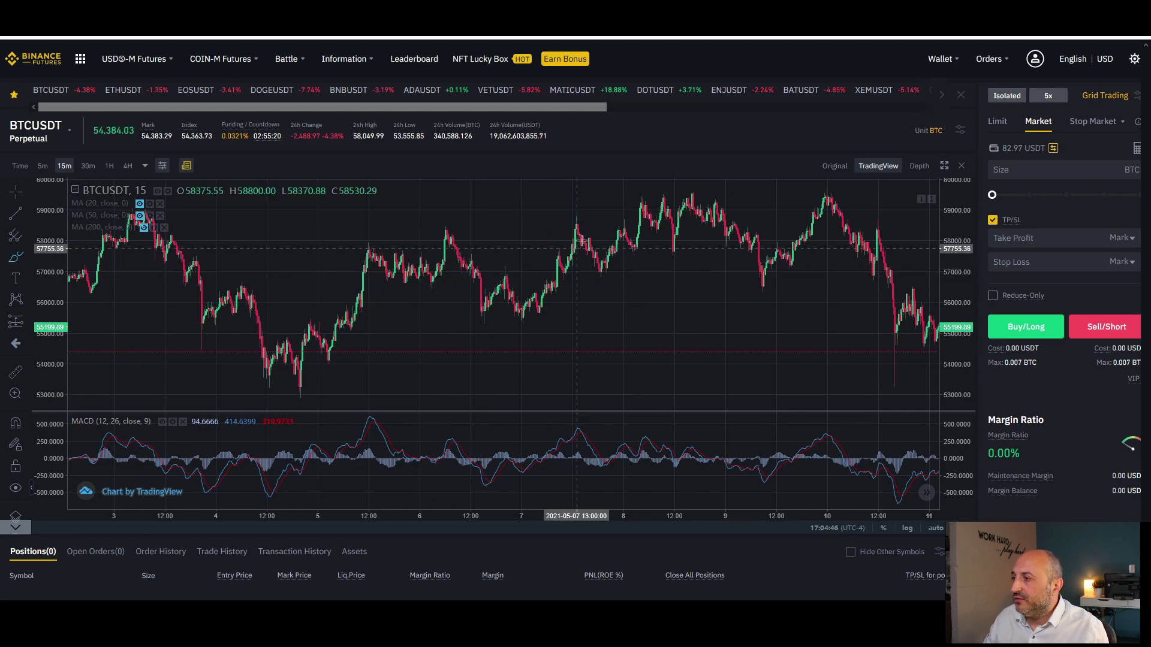
left_click_drag(634, 267, 599, 293)
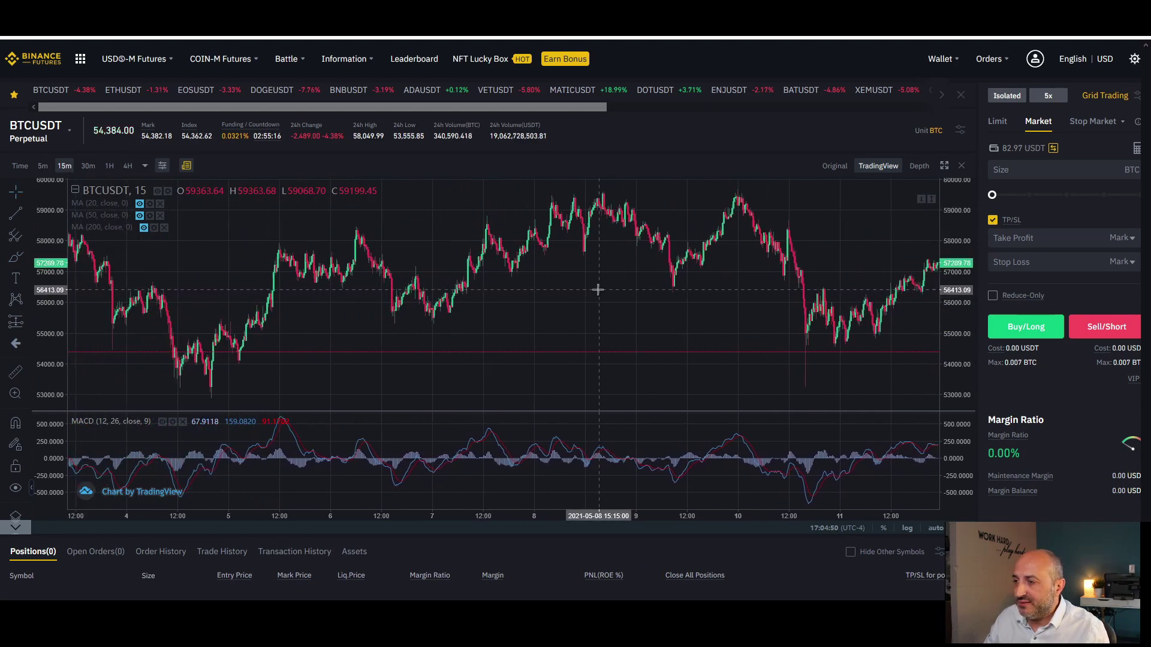
Switch BTCUSDT to 5-minute candles and stretch the price scale to enlarge them
left_click(42, 166)
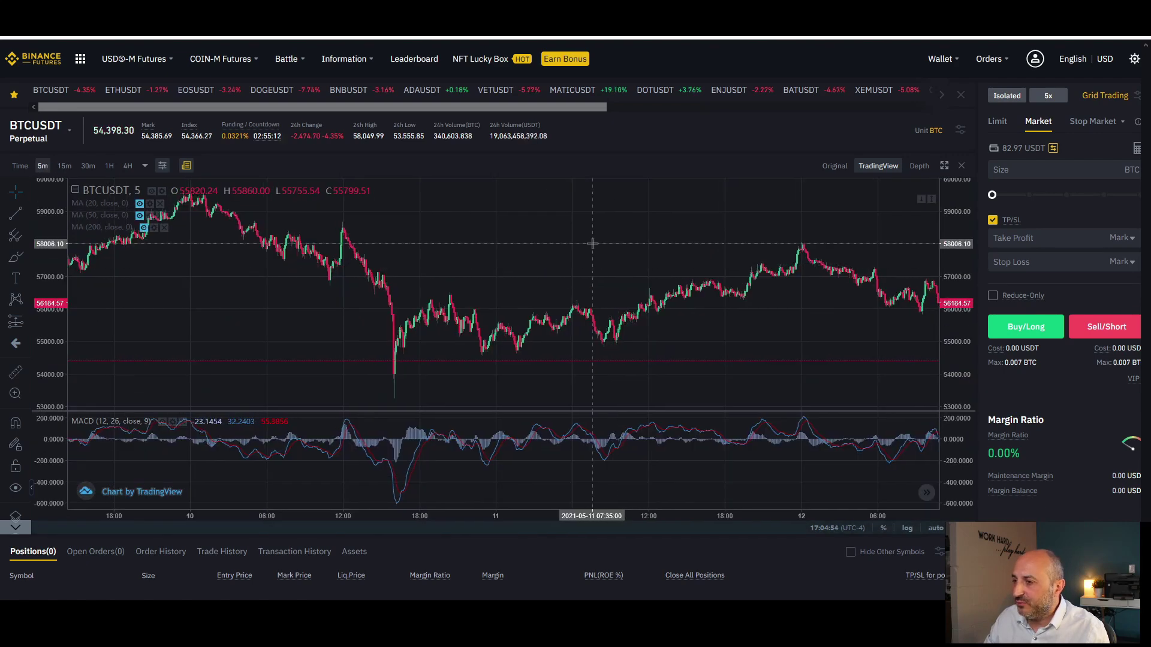
left_click_drag(956, 276, 954, 205)
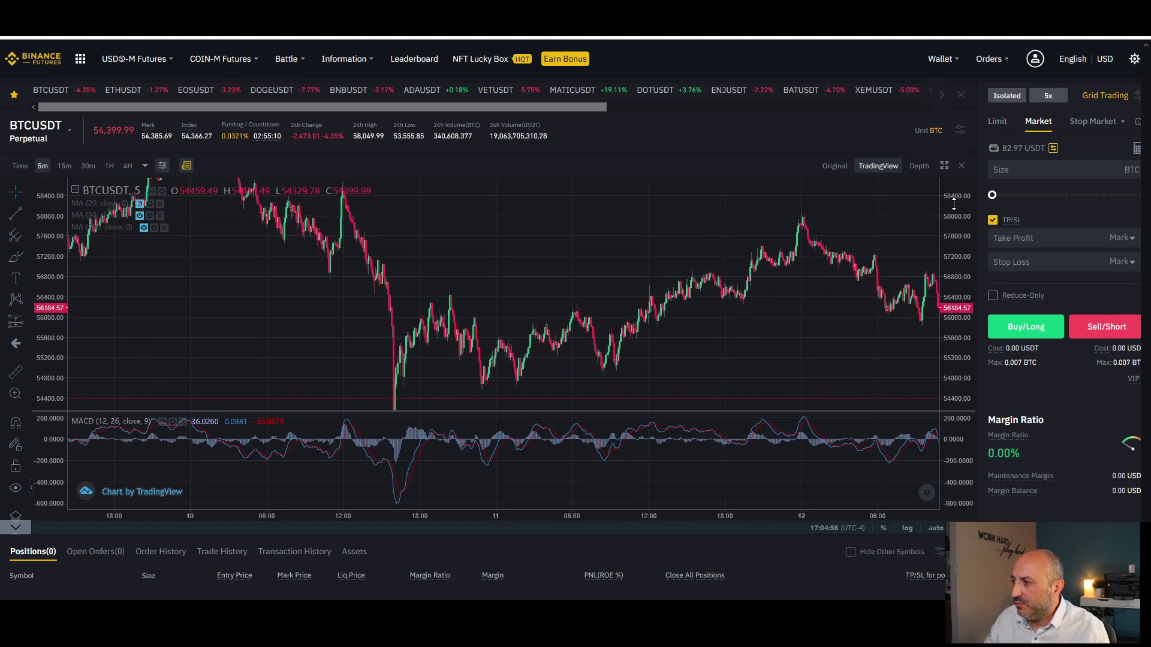
left_click_drag(957, 277, 957, 233)
left_click_drag(714, 276, 853, 268)
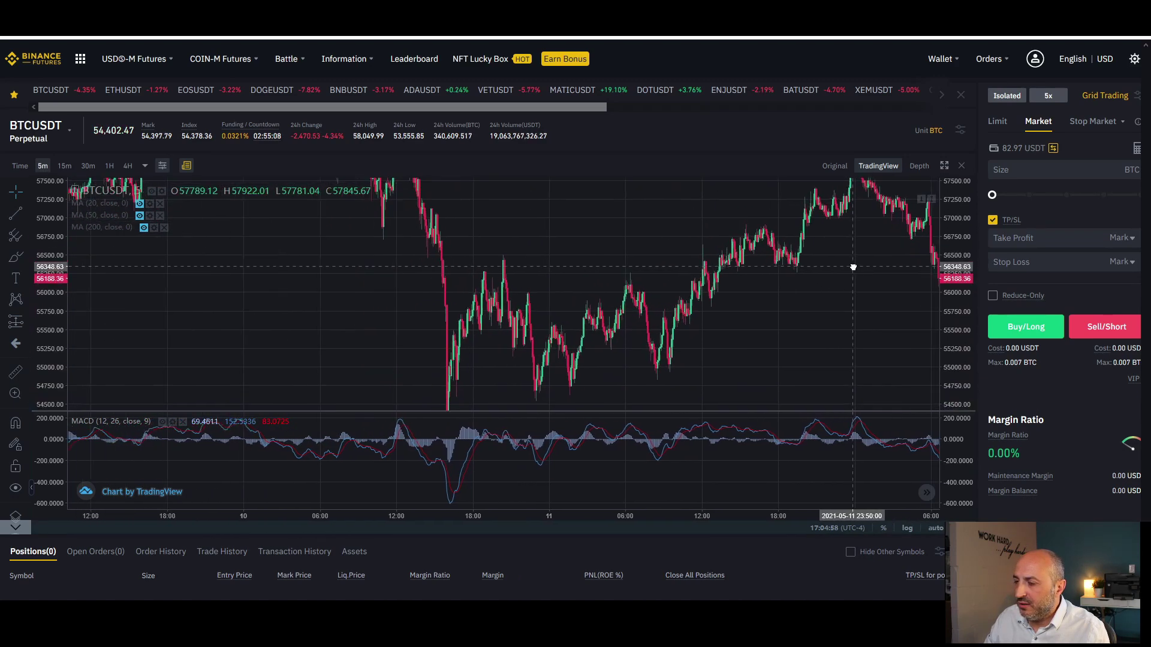
mouse_move(578, 244)
left_mouse_down()
mouse_move(638, 224)
mouse_move(635, 204)
mouse_move(615, 233)
mouse_move(588, 239)
left_mouse_up()
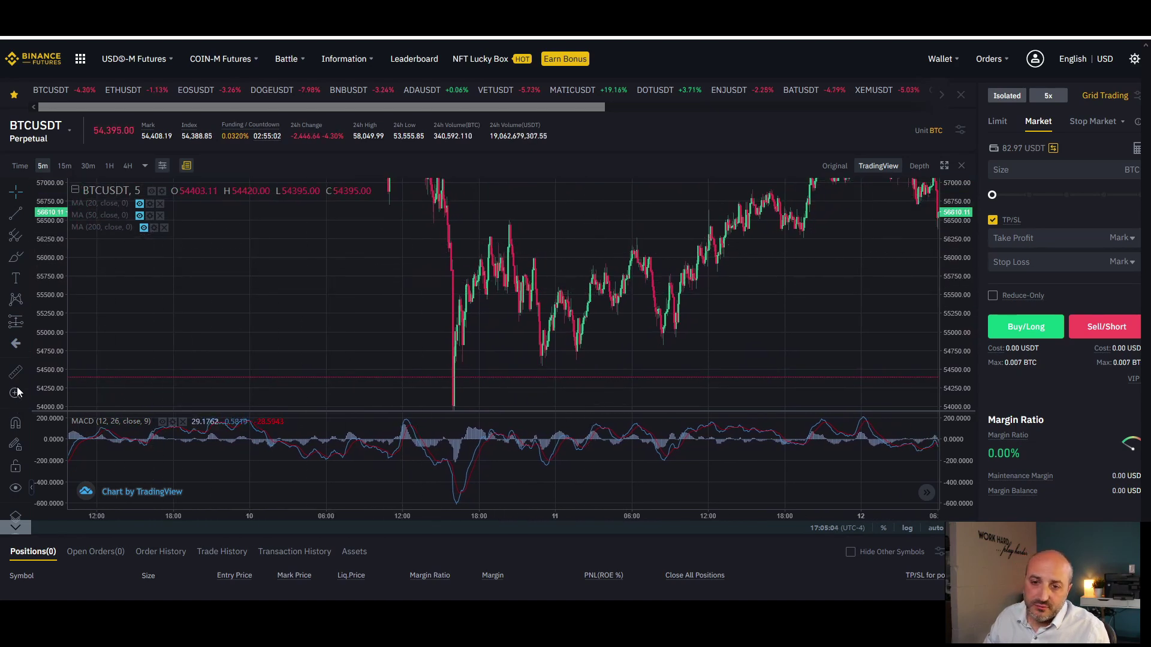
Brush four yellow horizontal grid levels from the range top down to its low
left_click(15, 258)
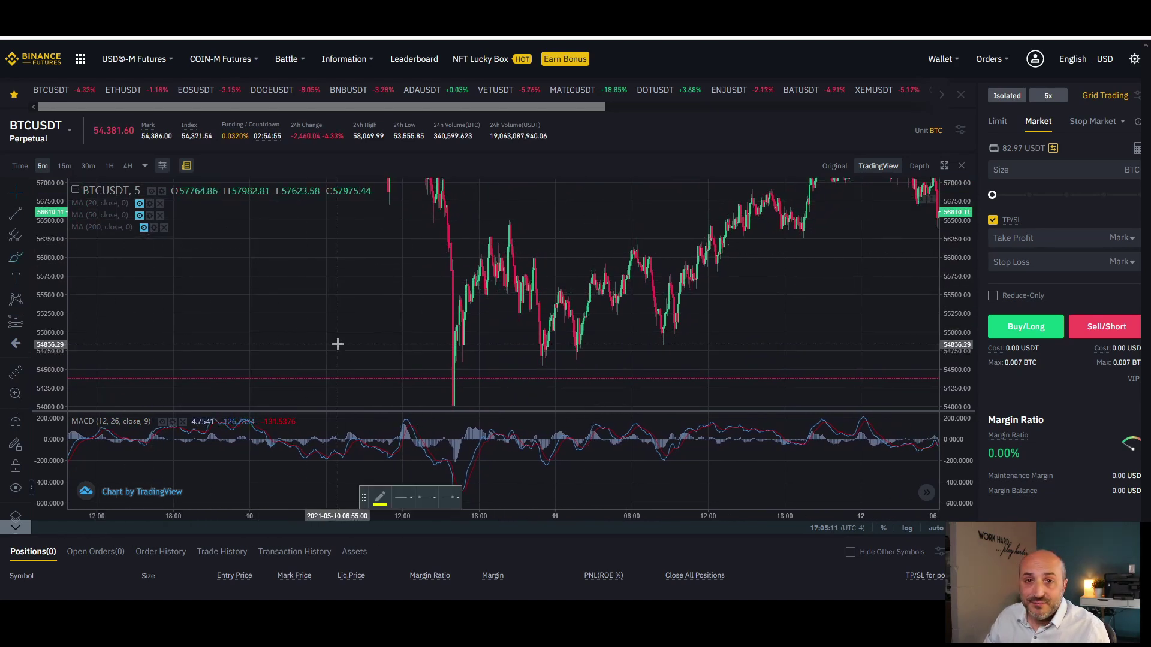
mouse_move(376, 240)
left_mouse_down()
mouse_move(591, 253)
mouse_move(755, 243)
mouse_move(558, 258)
mouse_move(378, 250)
mouse_move(378, 265)
left_mouse_up()
left_click_drag(622, 254, 743, 266)
left_click_drag(390, 294, 779, 294)
left_click_drag(399, 325, 767, 331)
left_click_drag(385, 357, 837, 371)
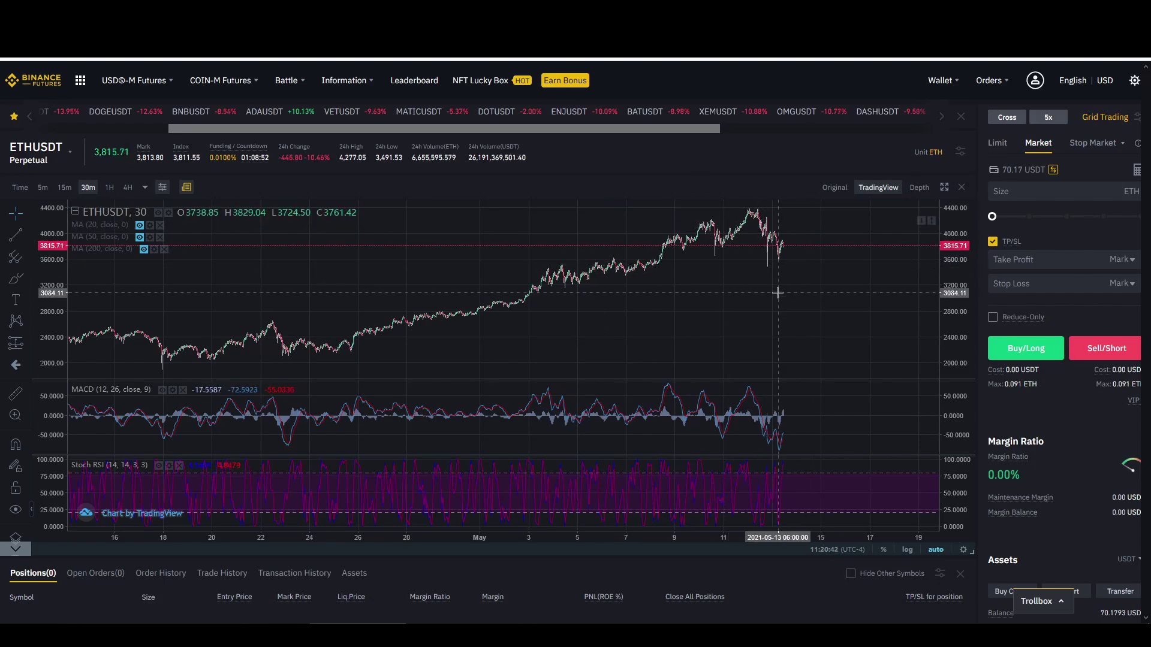
Switch to 1-hour candles and change the market from ETHUSDT to ATOMUSDT
left_click_drag(776, 292, 744, 313)
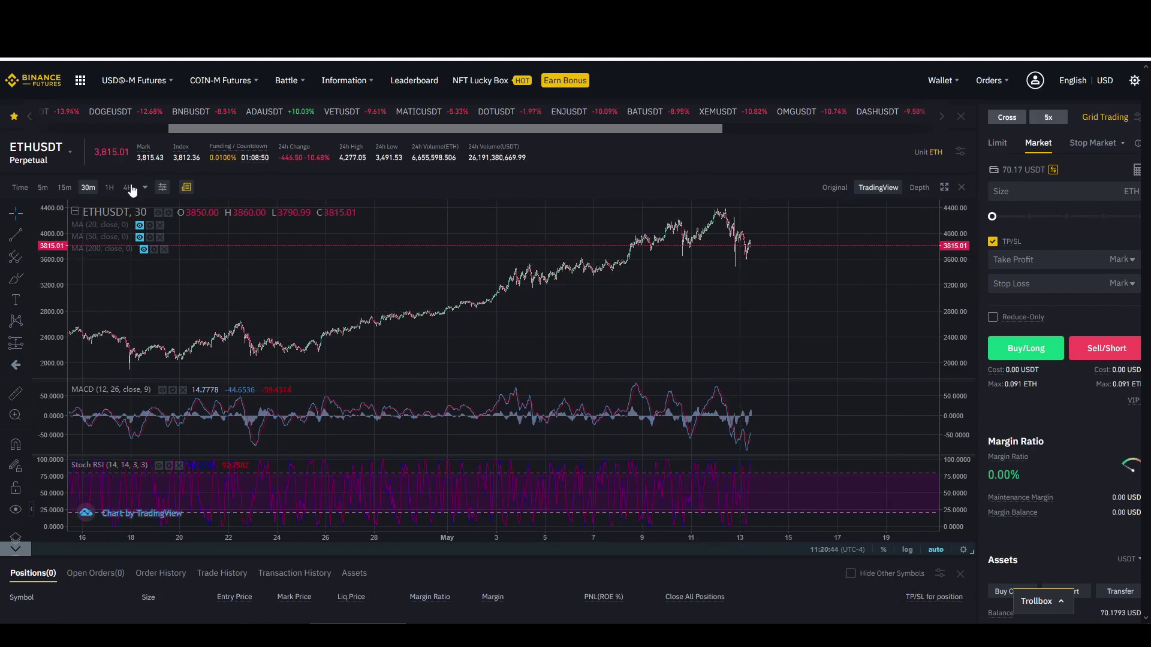
left_click(110, 189)
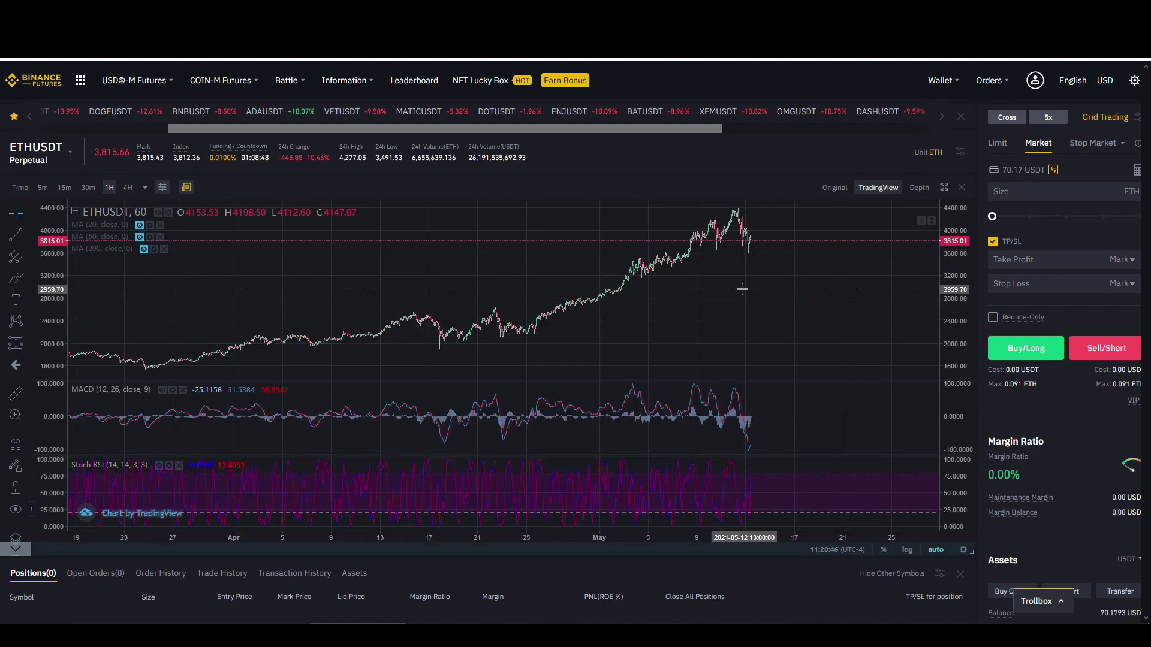
left_click_drag(645, 128, 857, 121)
left_click(750, 111)
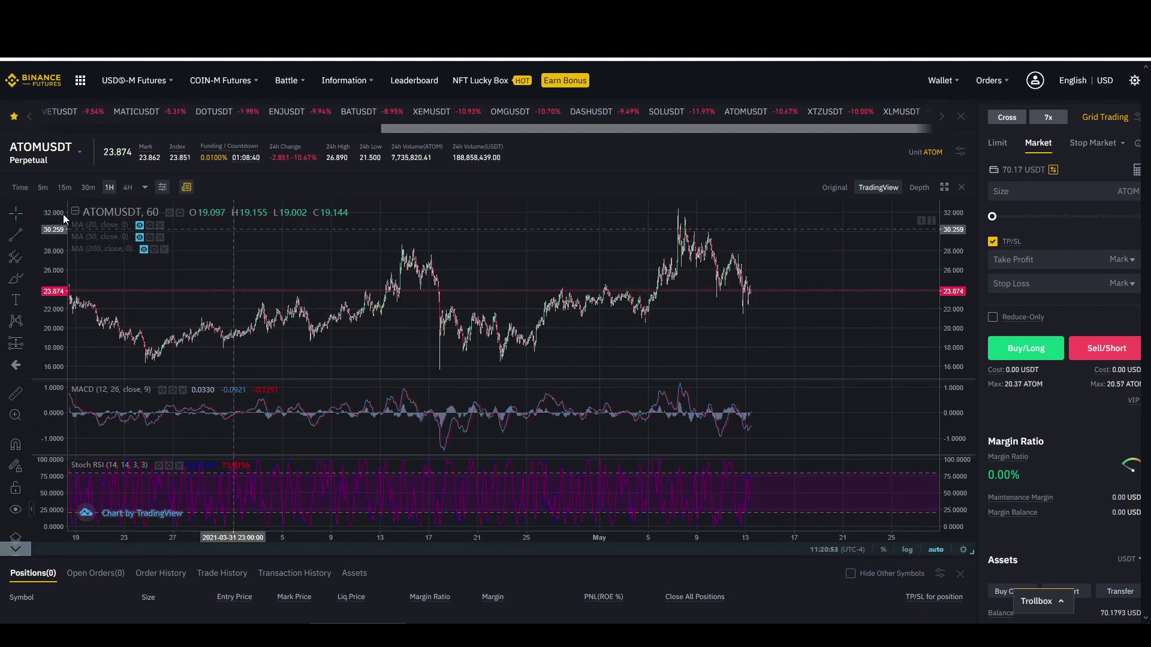
left_click_drag(804, 311, 719, 303)
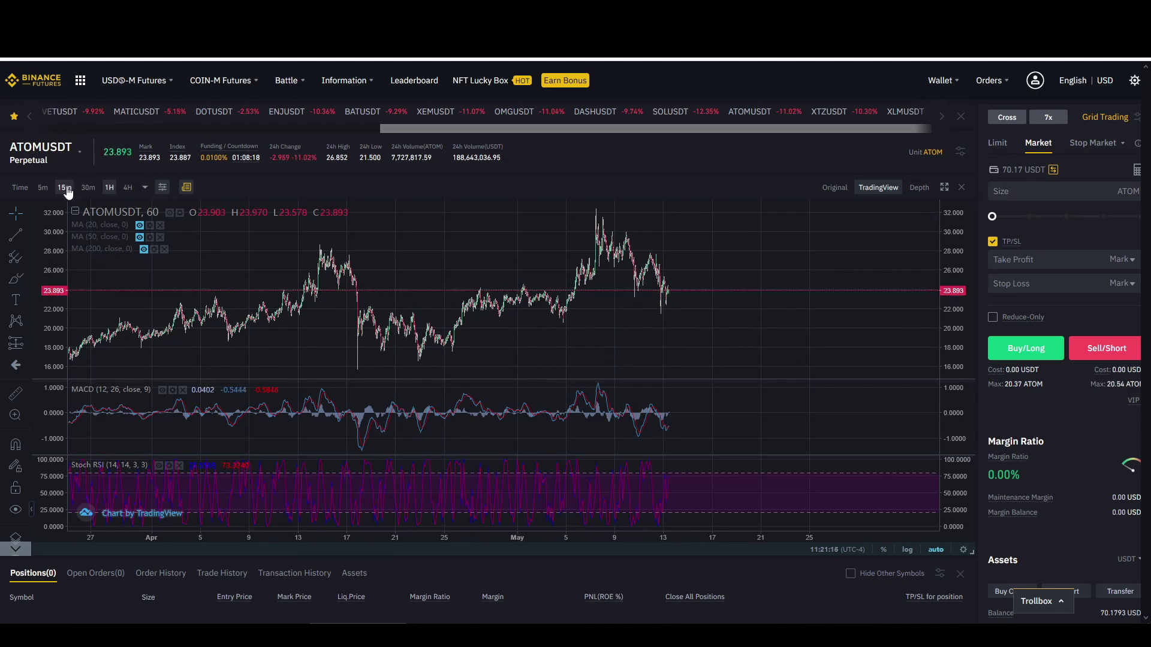
Switch ATOMUSDT to 5-minute candles, enlarge the price scale and pan around recent prices
left_click(43, 188)
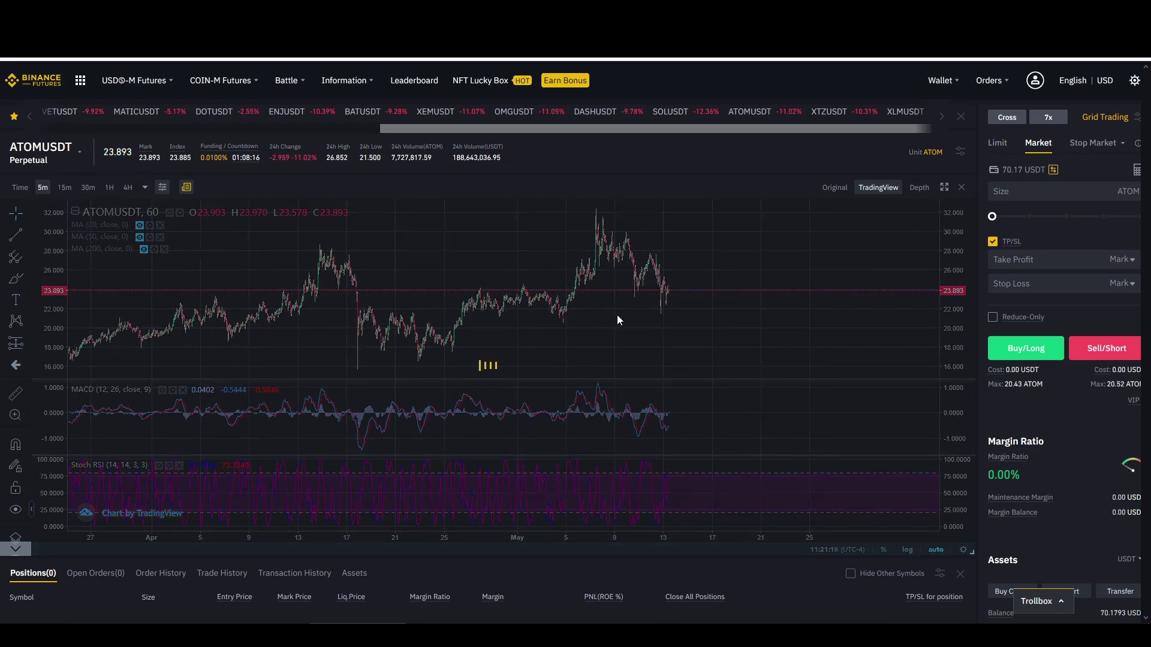
left_click_drag(961, 347, 629, 246)
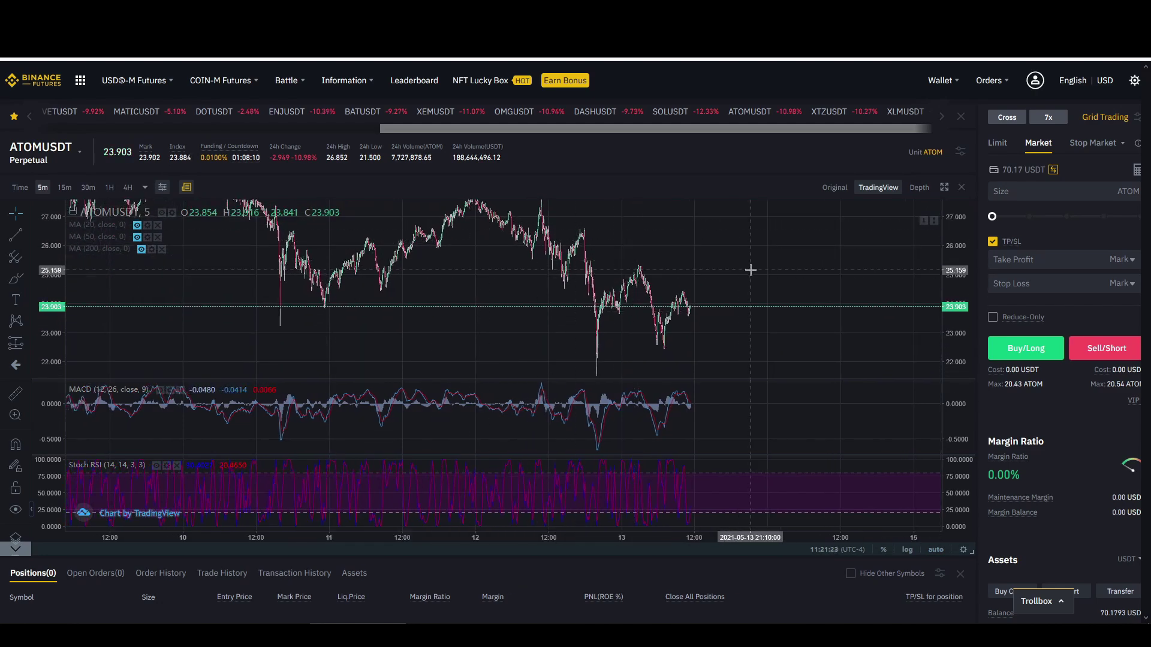
scroll(748, 270, "left", 3)
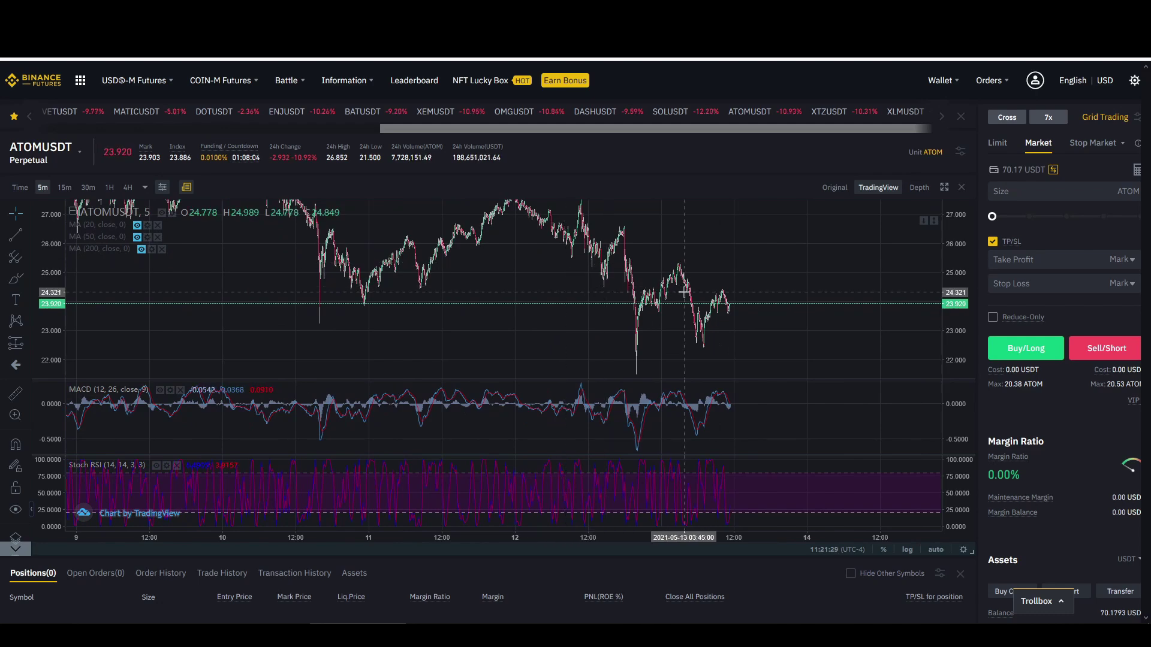
left_click_drag(684, 293, 612, 297)
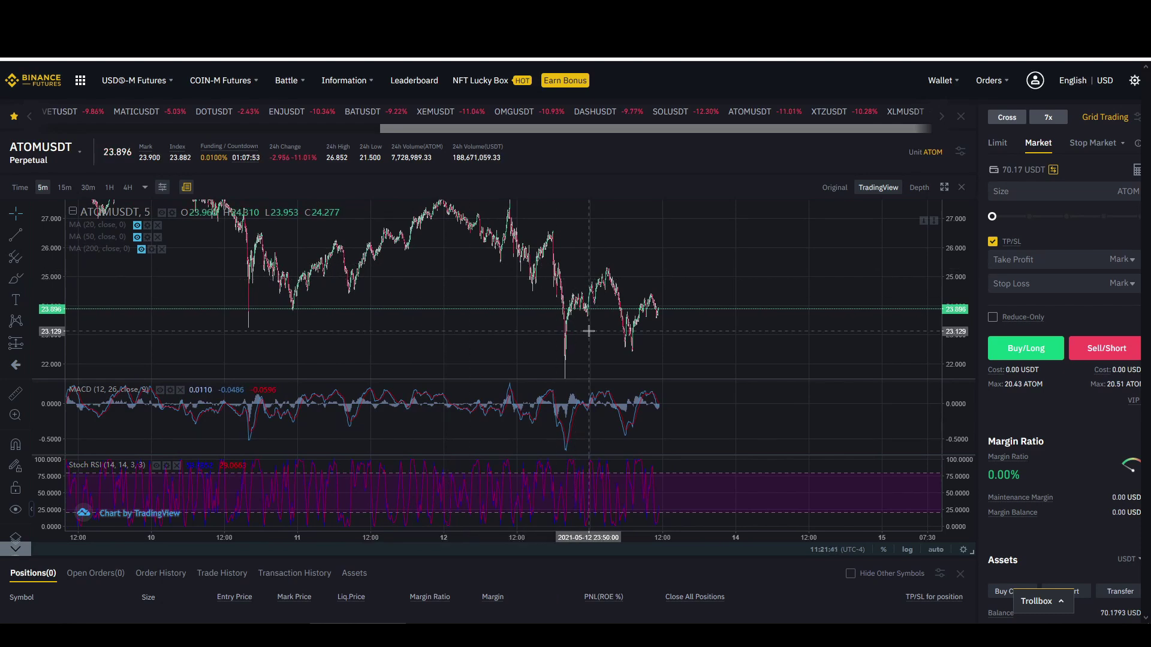
left_click_drag(526, 336, 524, 318)
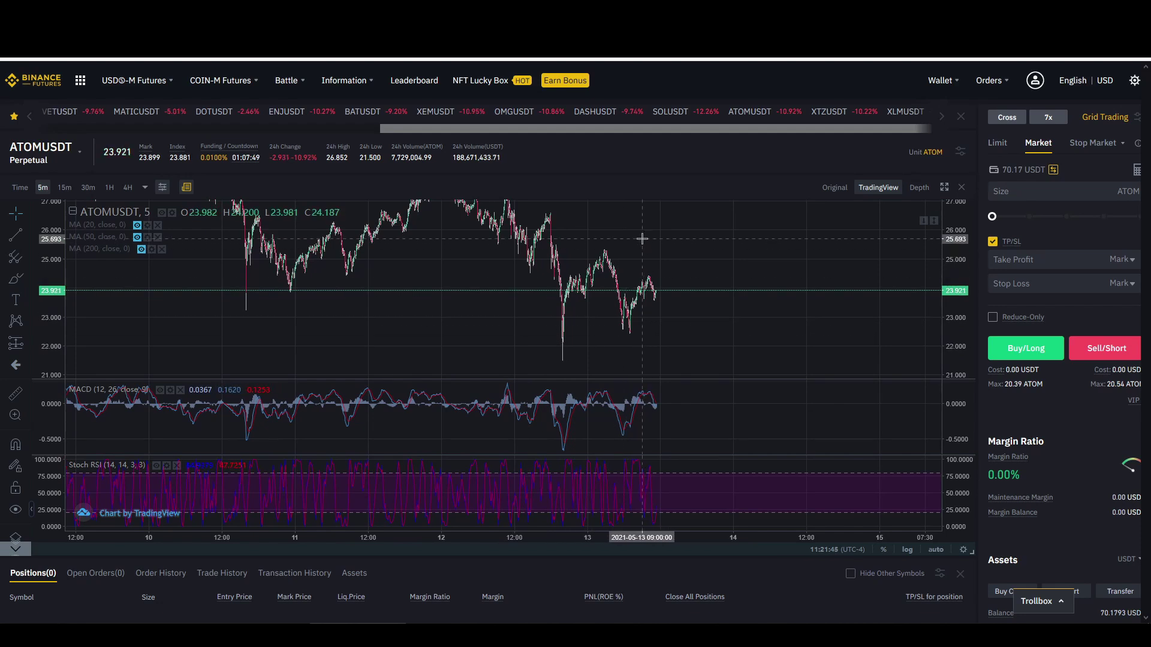
left_click_drag(642, 237, 644, 265)
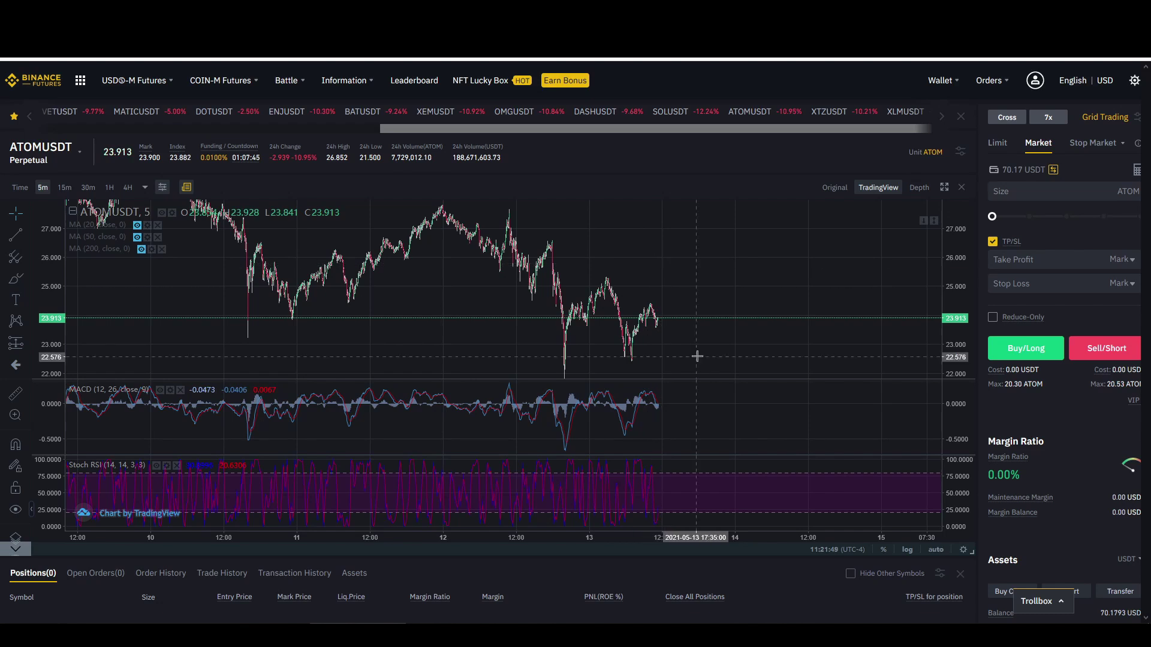
left_click_drag(699, 349, 702, 320)
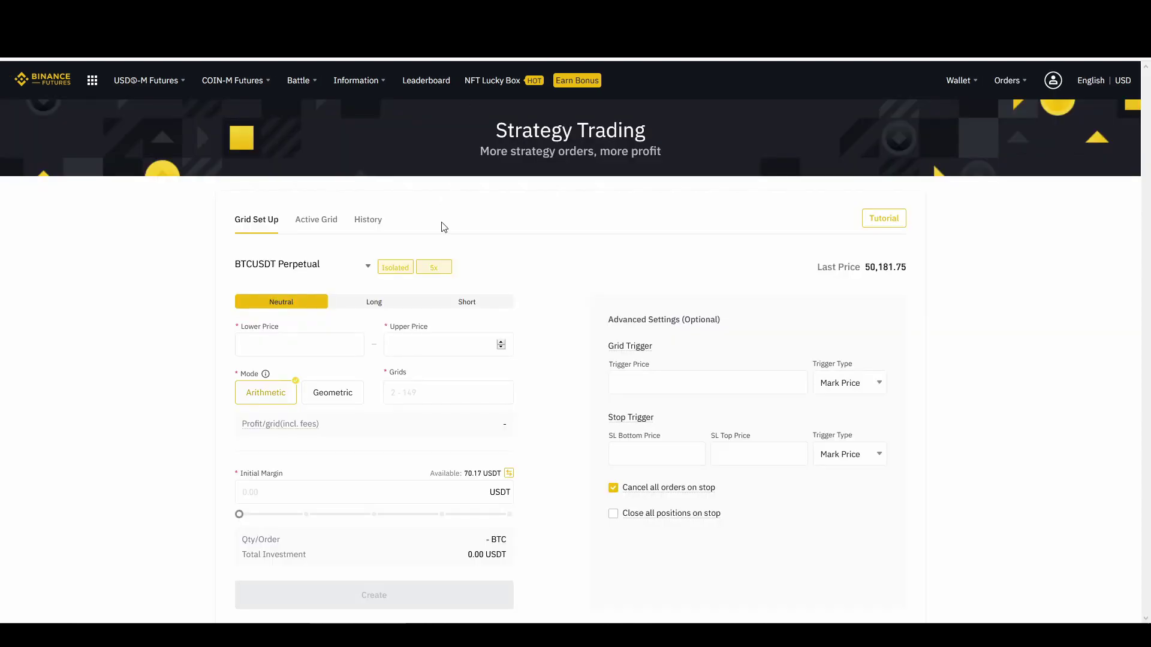
Choose ATOMUSDT Perpetual as the grid's contract symbol
left_click(305, 341)
left_click(277, 266)
left_click_drag(369, 295, 372, 306)
left_click(279, 340)
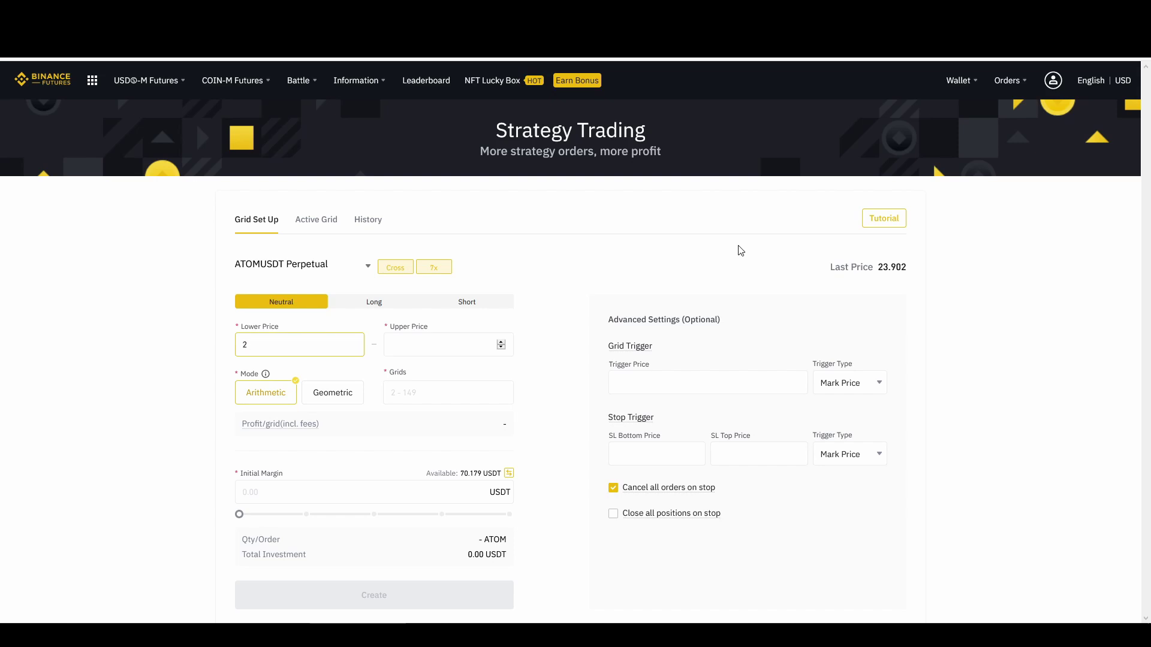
Enter lower price 22.00 and upper price 25.00 for the grid
type("22.00")
key("Tab")
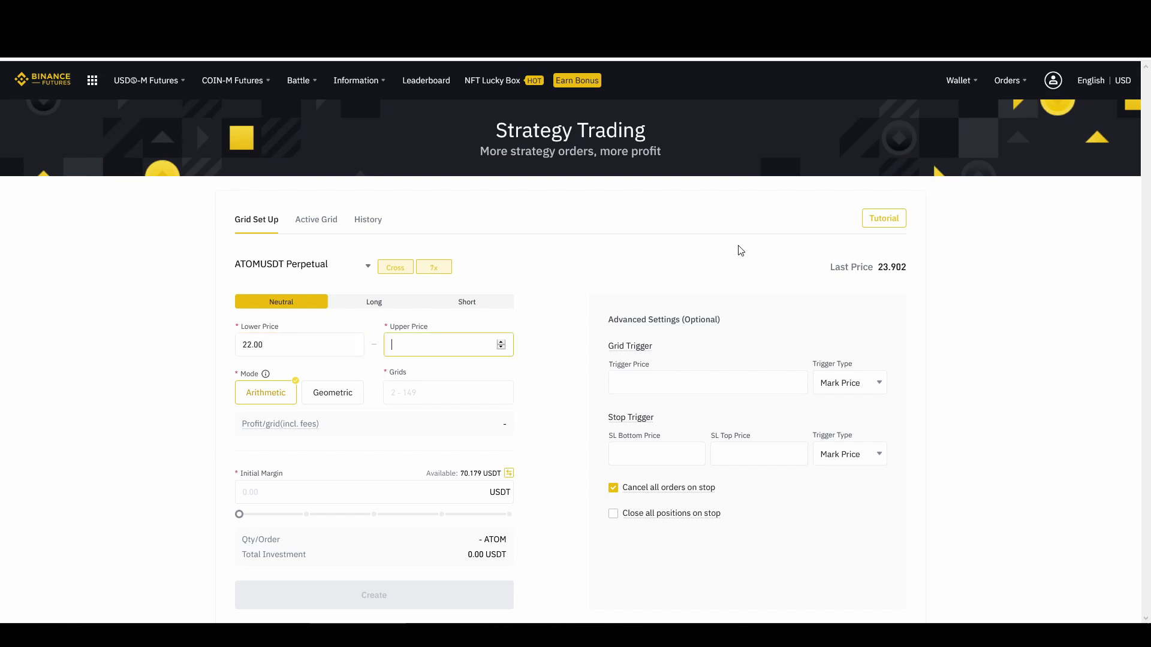
type("25.00")
key("Tab")
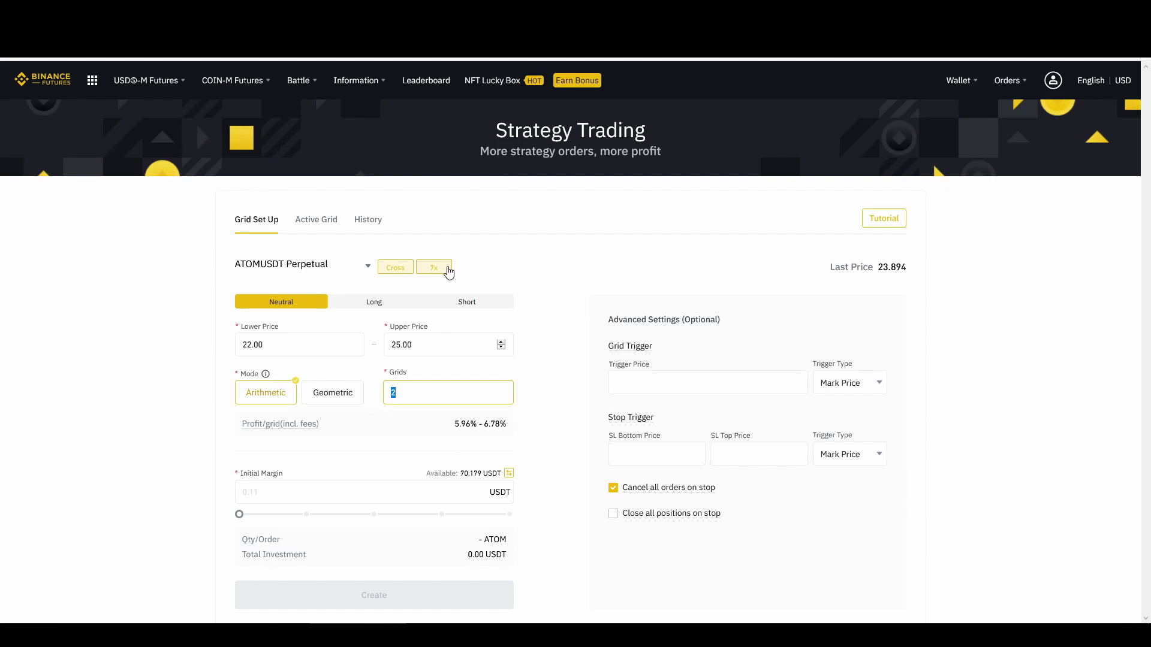
left_click(394, 268)
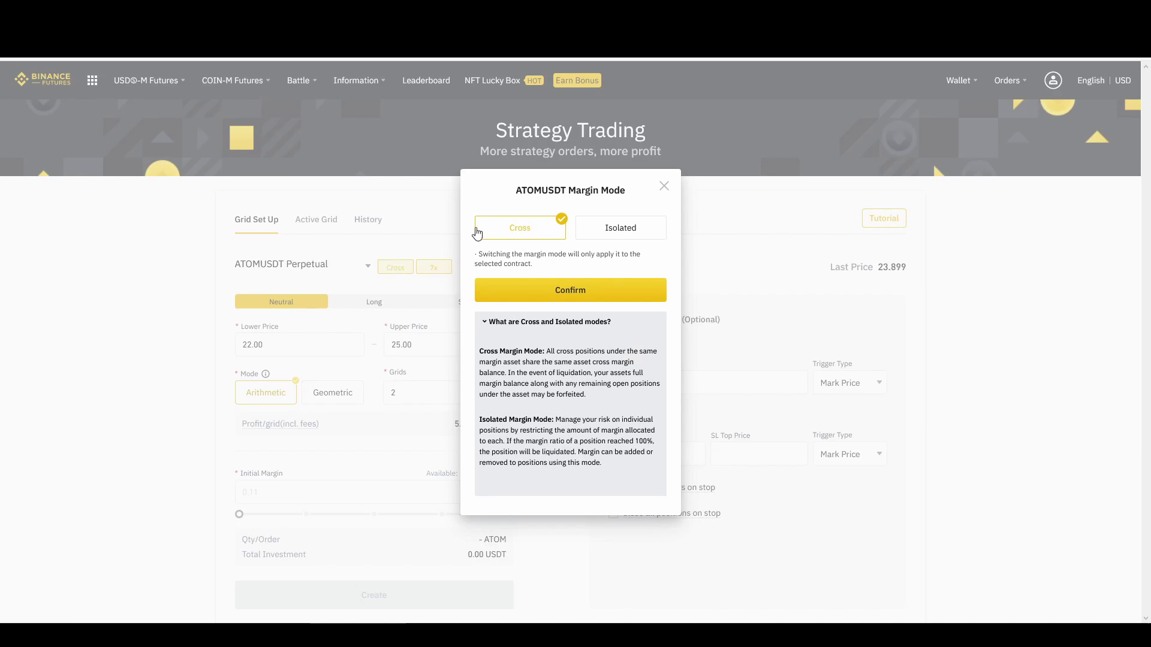
left_click(664, 186)
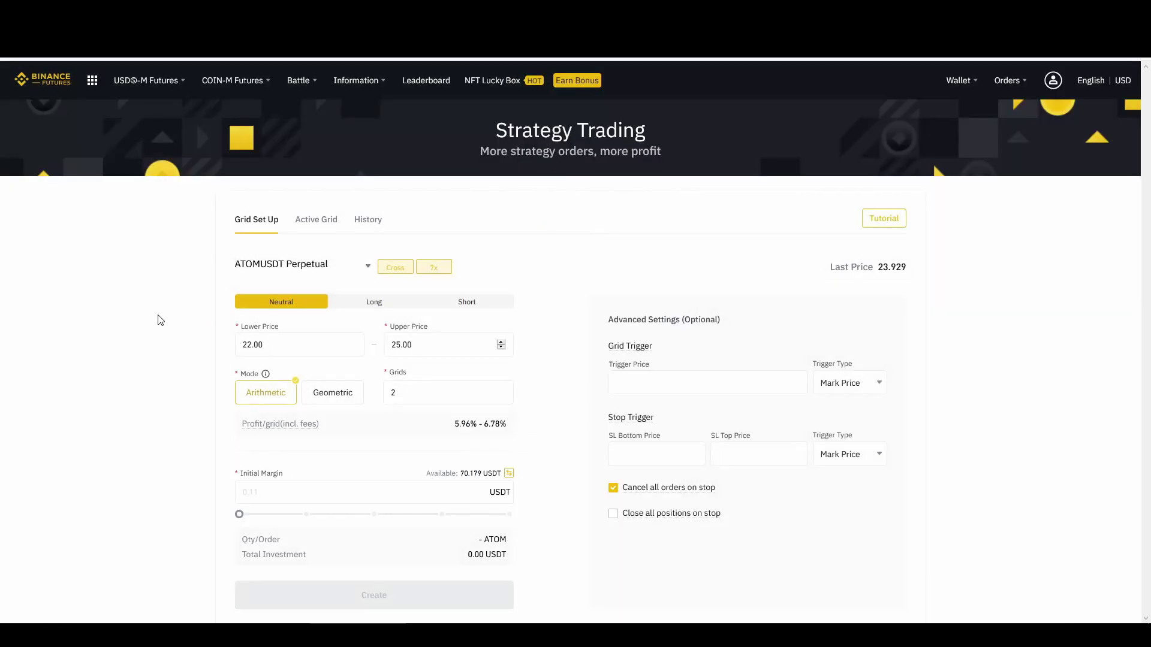
left_click(397, 273)
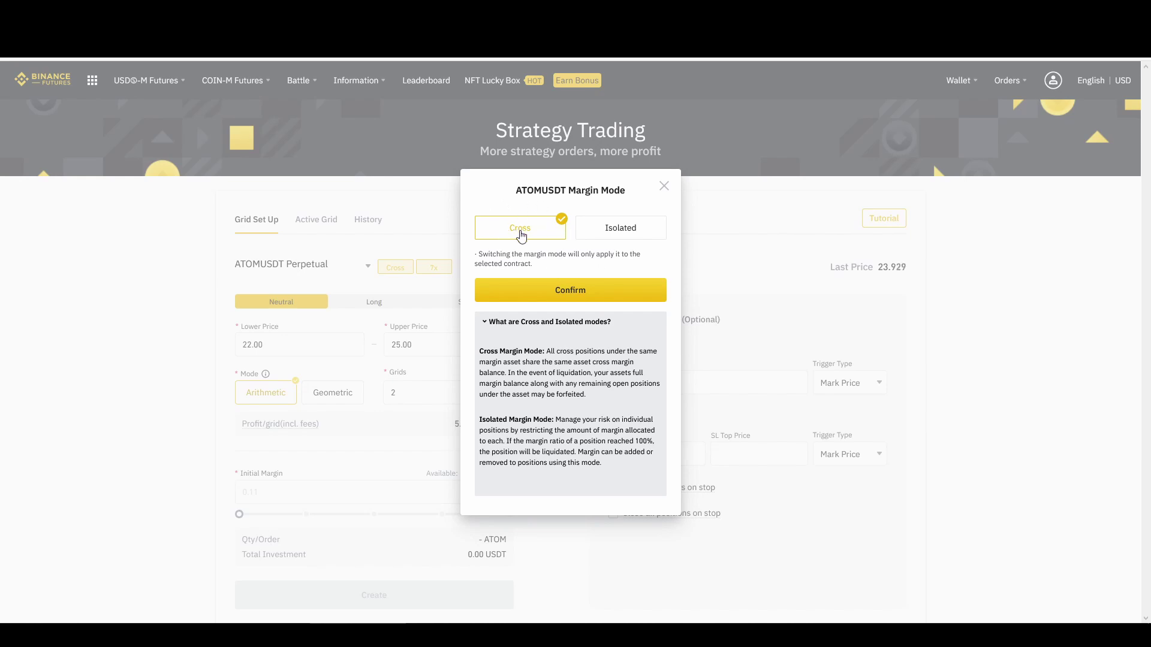
left_click(170, 443)
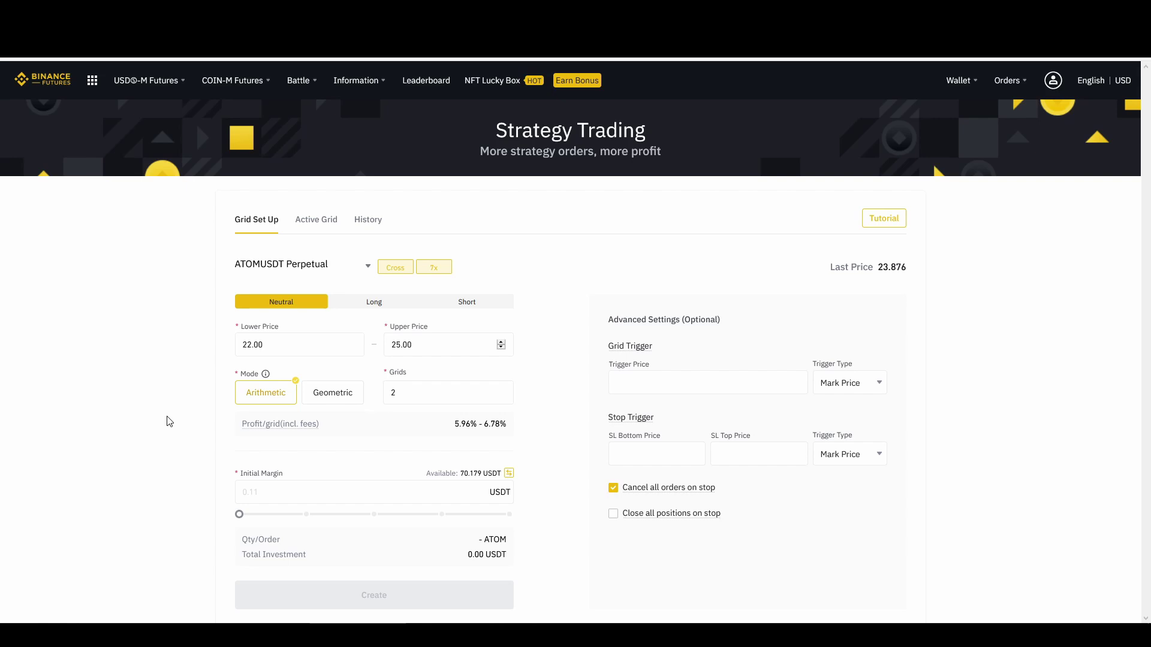
left_click_drag(462, 474, 483, 474)
left_click_drag(461, 471, 482, 483)
left_click(395, 268)
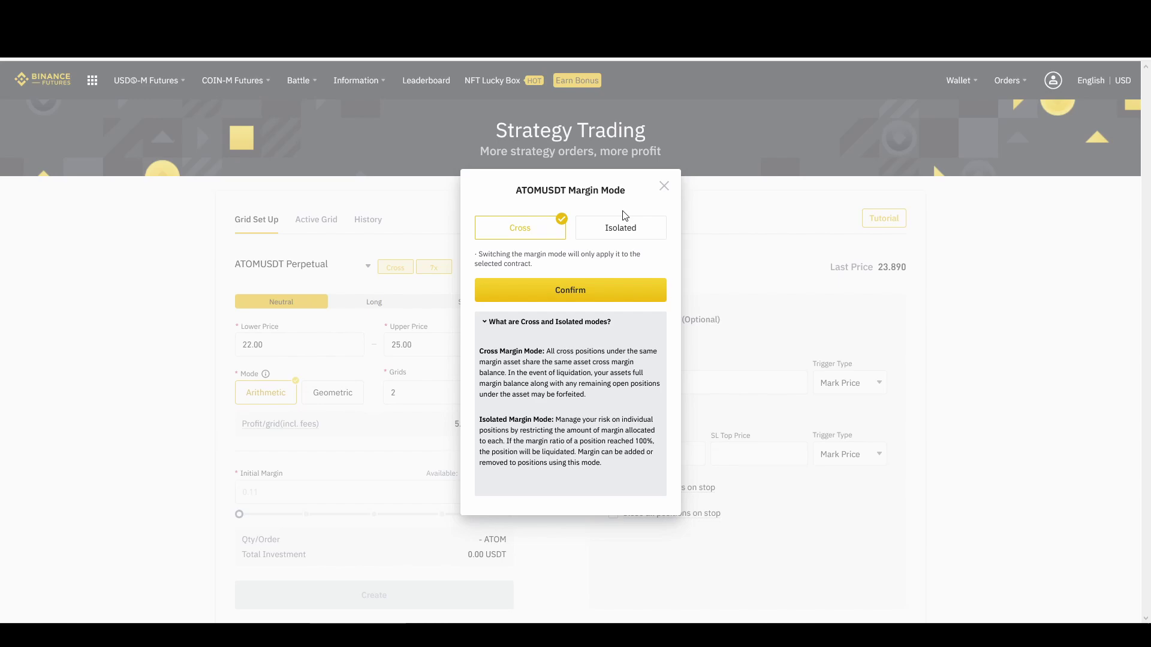
left_click(602, 151)
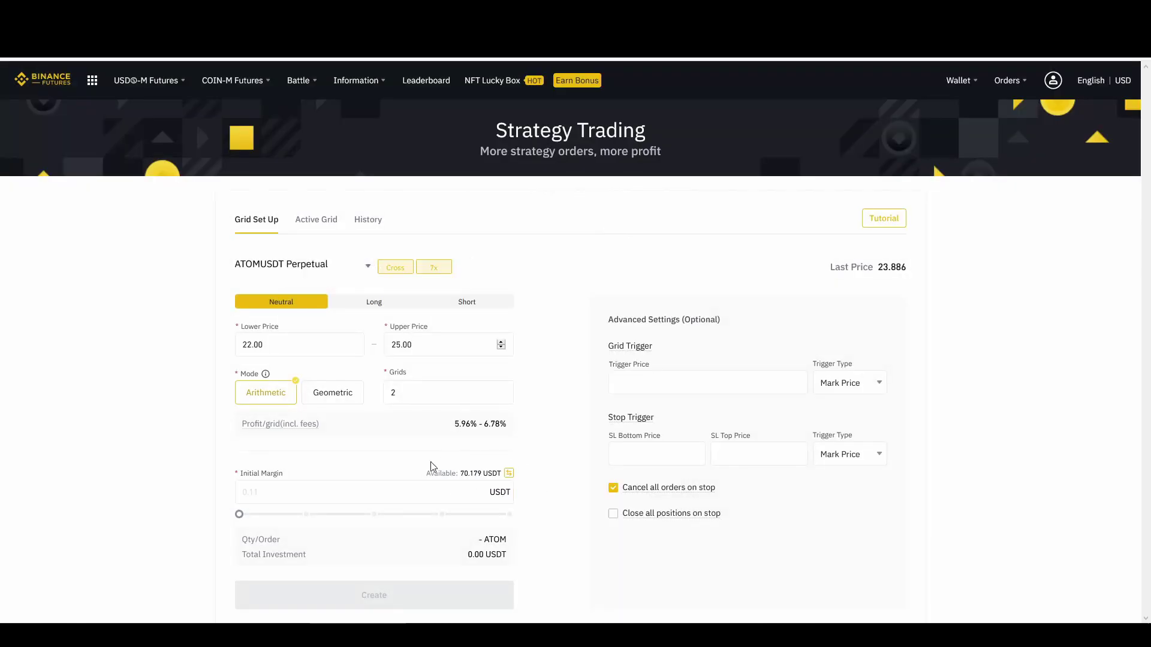
left_click(400, 267)
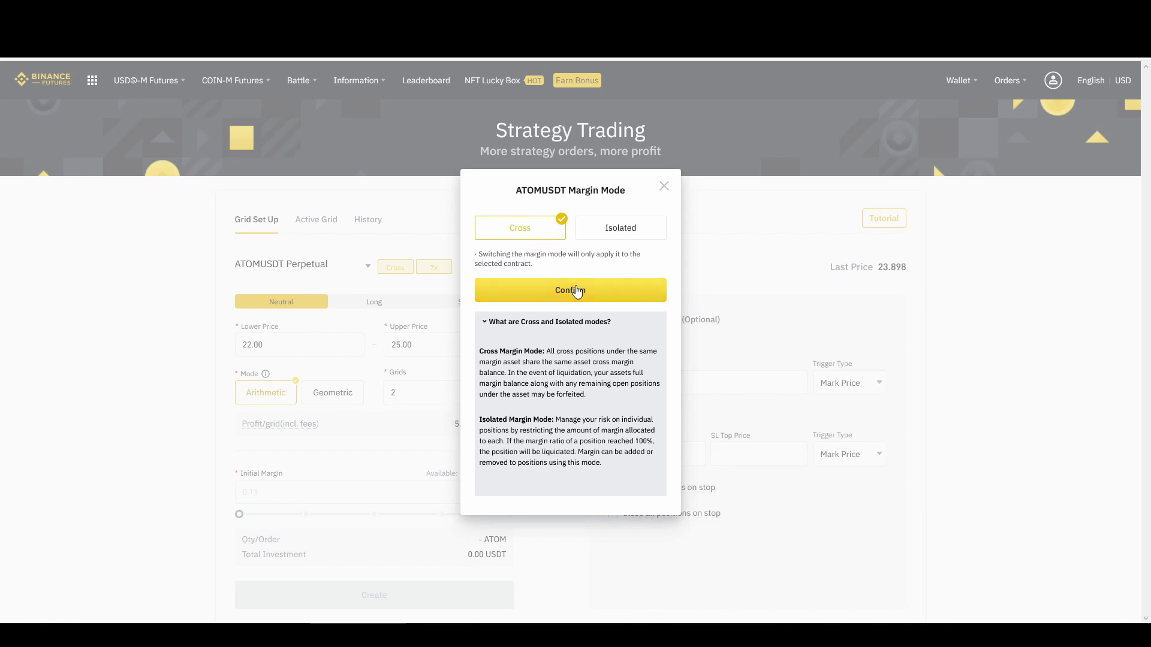
left_click(664, 186)
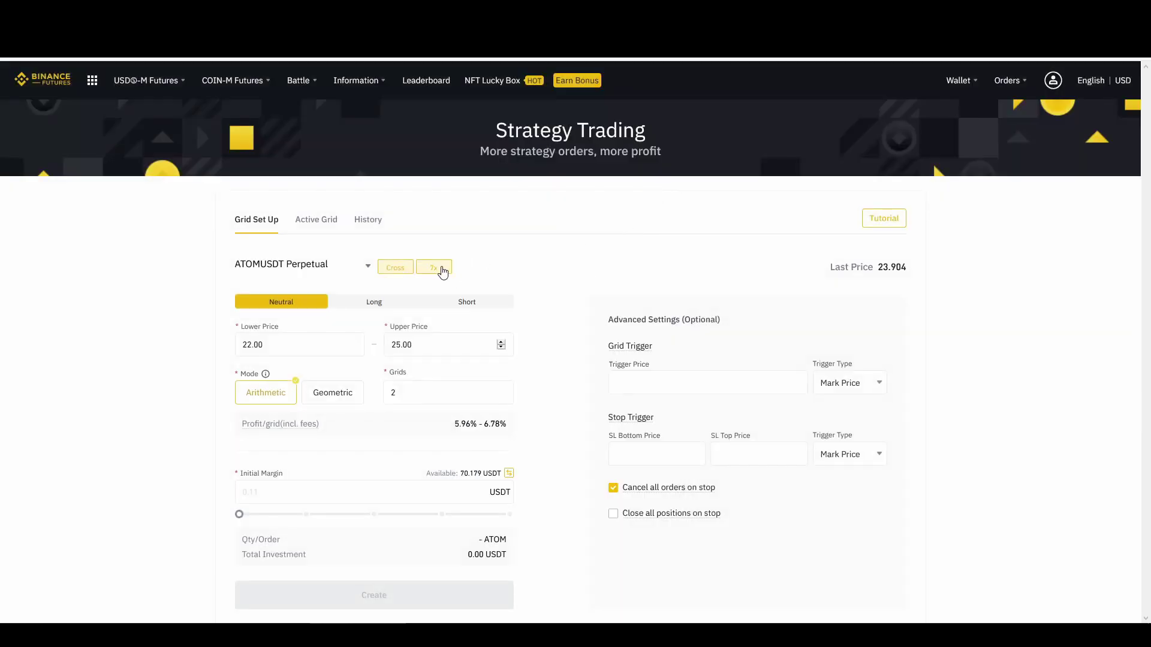
Change the ATOMUSDT grid leverage from 7x to 10x and confirm it
left_click(442, 271)
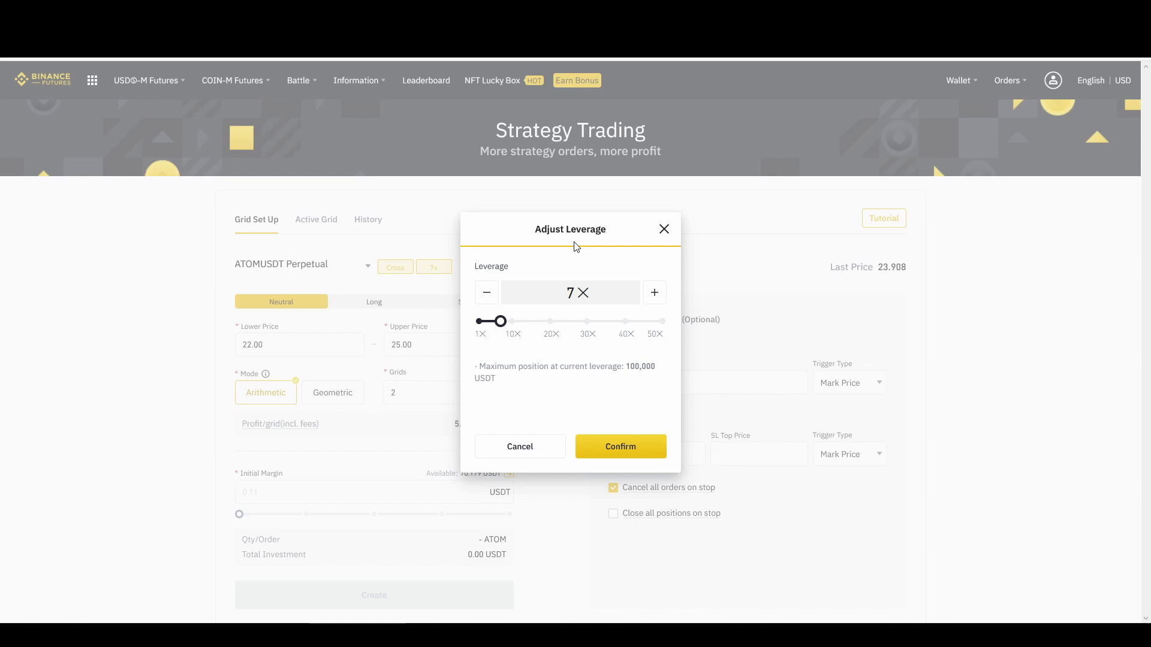
double_click(569, 293)
left_click(486, 293)
left_click(485, 294)
left_click(485, 293)
left_click(486, 293)
left_click(486, 294)
left_click(486, 293)
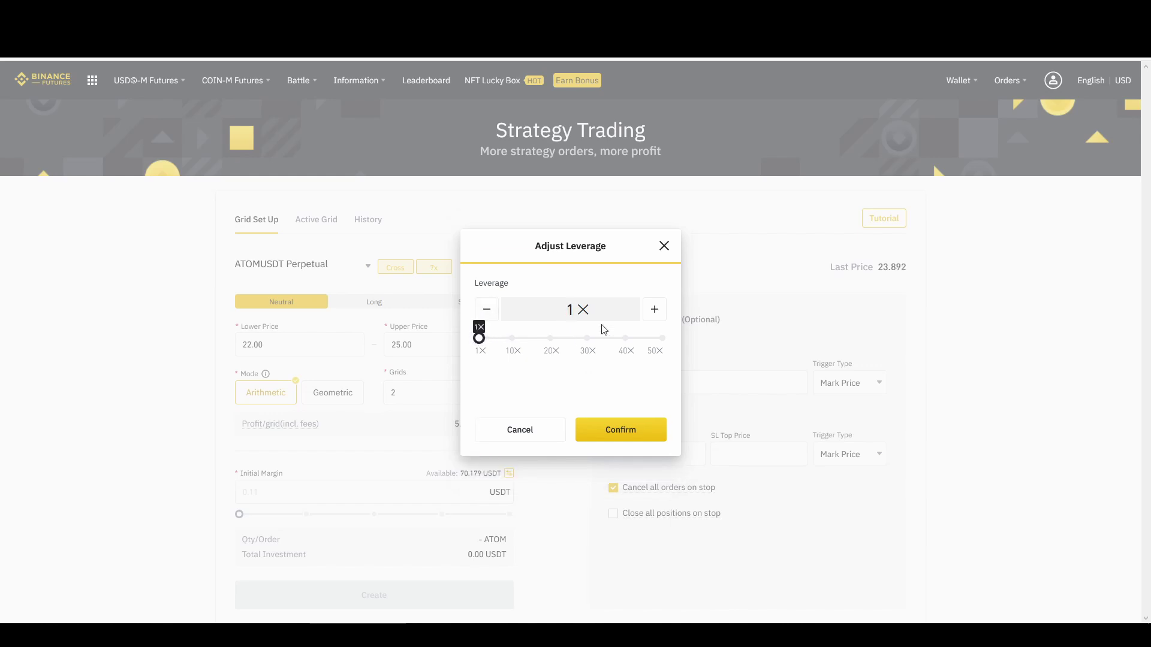
left_click(653, 309)
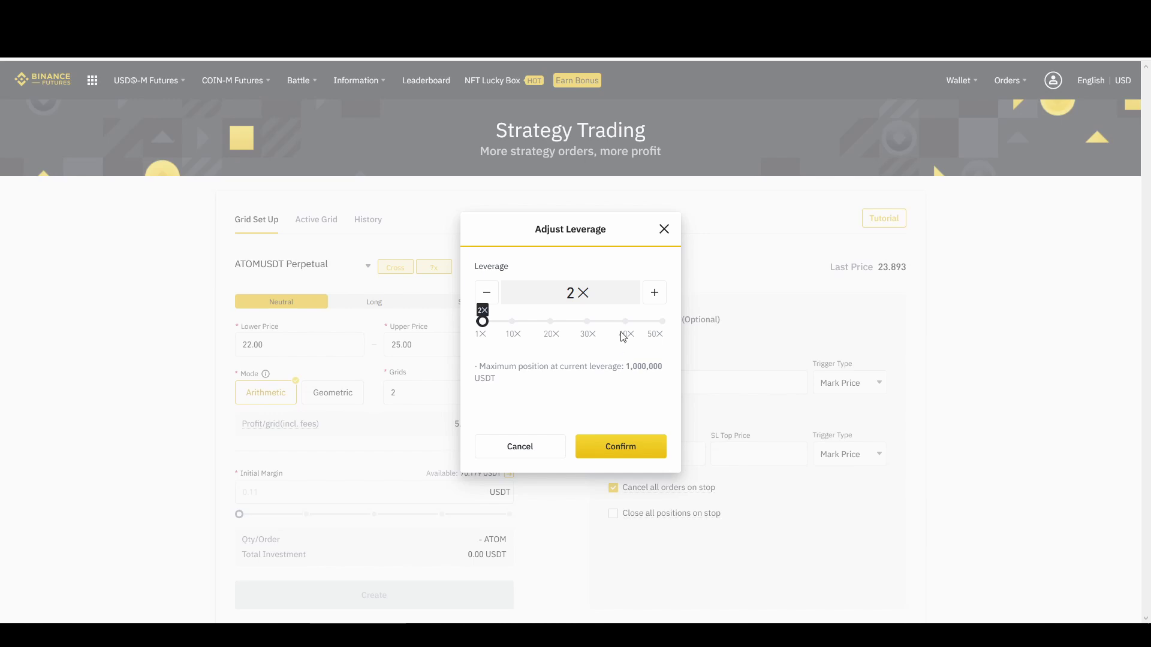
left_click(653, 293)
left_click(653, 293)
left_click(653, 293)
left_click(653, 293)
left_click(654, 293)
left_click(654, 293)
left_click(653, 293)
left_click(653, 293)
left_click(624, 445)
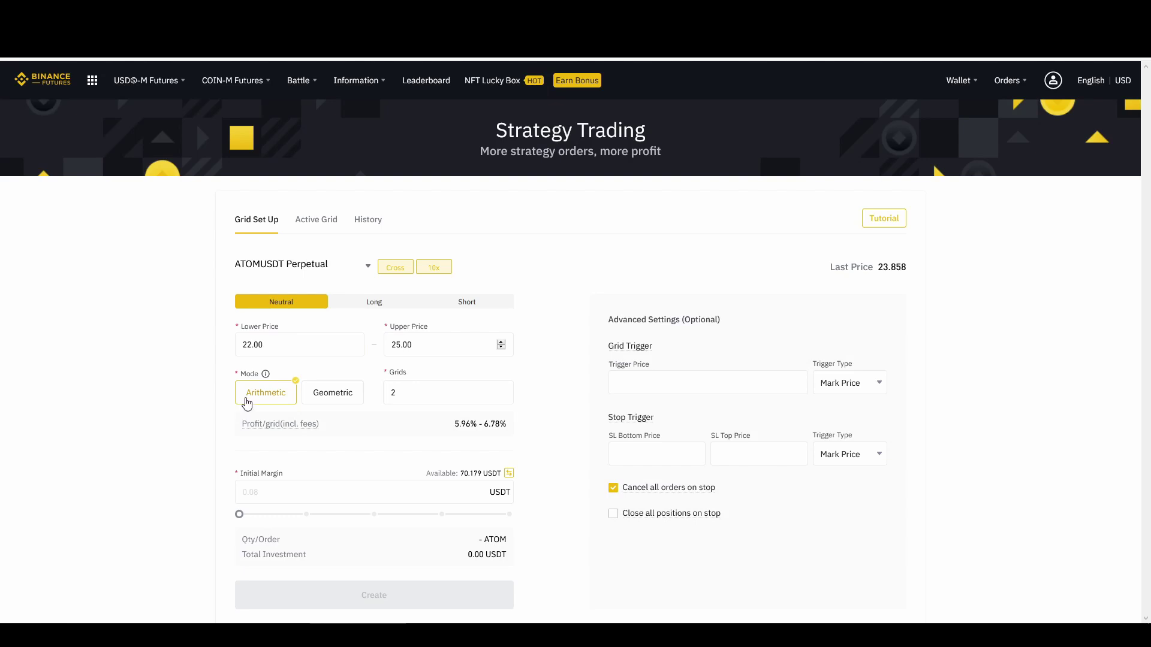
Set grid spacing to Geometric and begin changing the grid count from 2 to 15
mouse_move(280, 424)
mouse_move(266, 376)
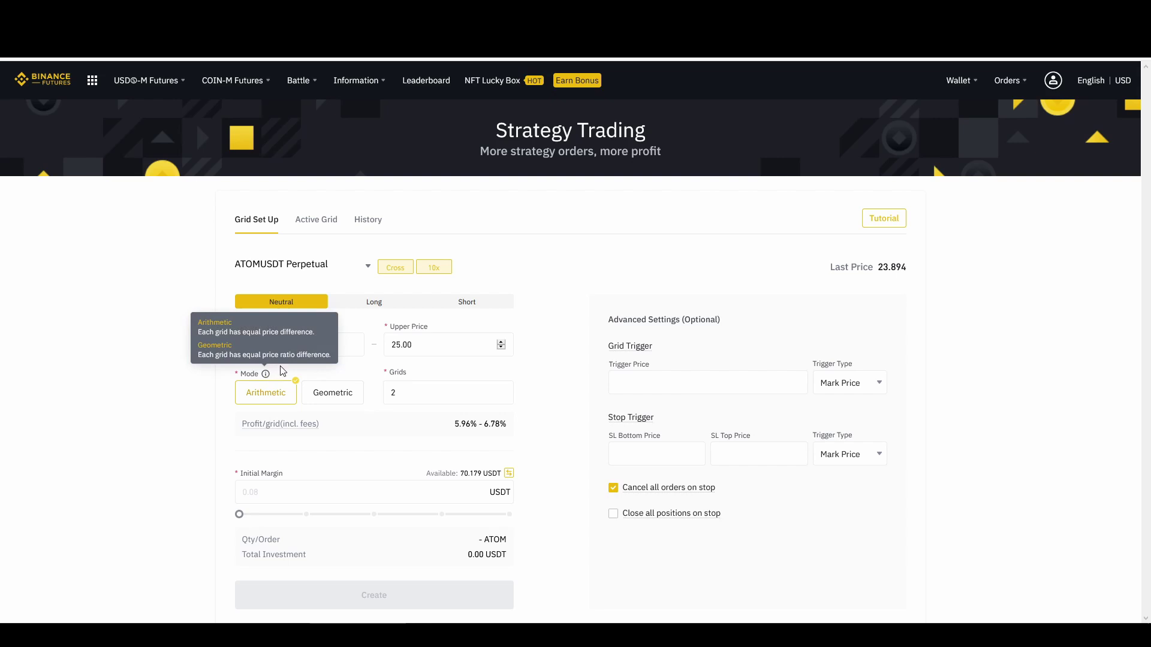
left_click(329, 396)
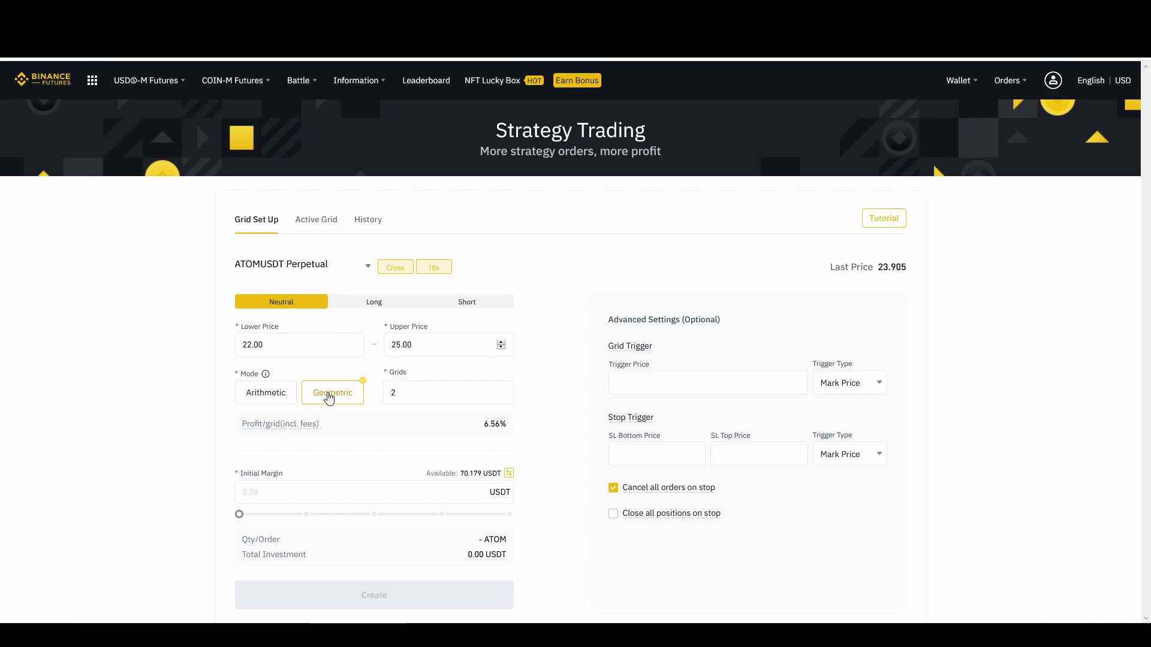
mouse_move(265, 375)
left_click(421, 387)
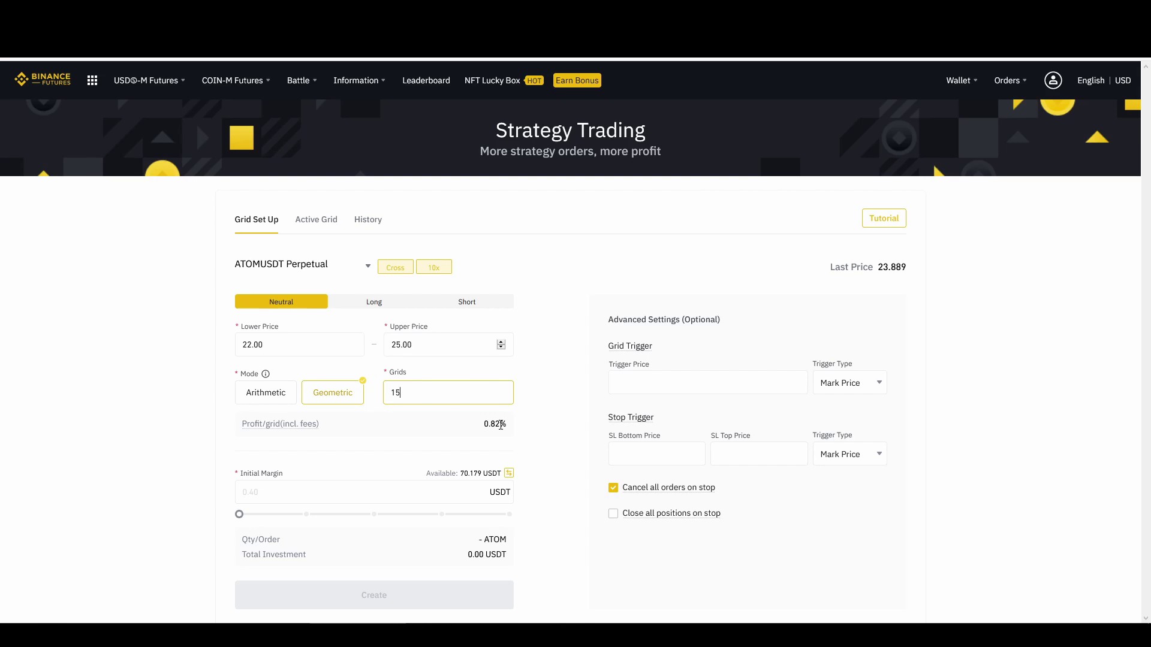
scroll(501, 425, "down", 1)
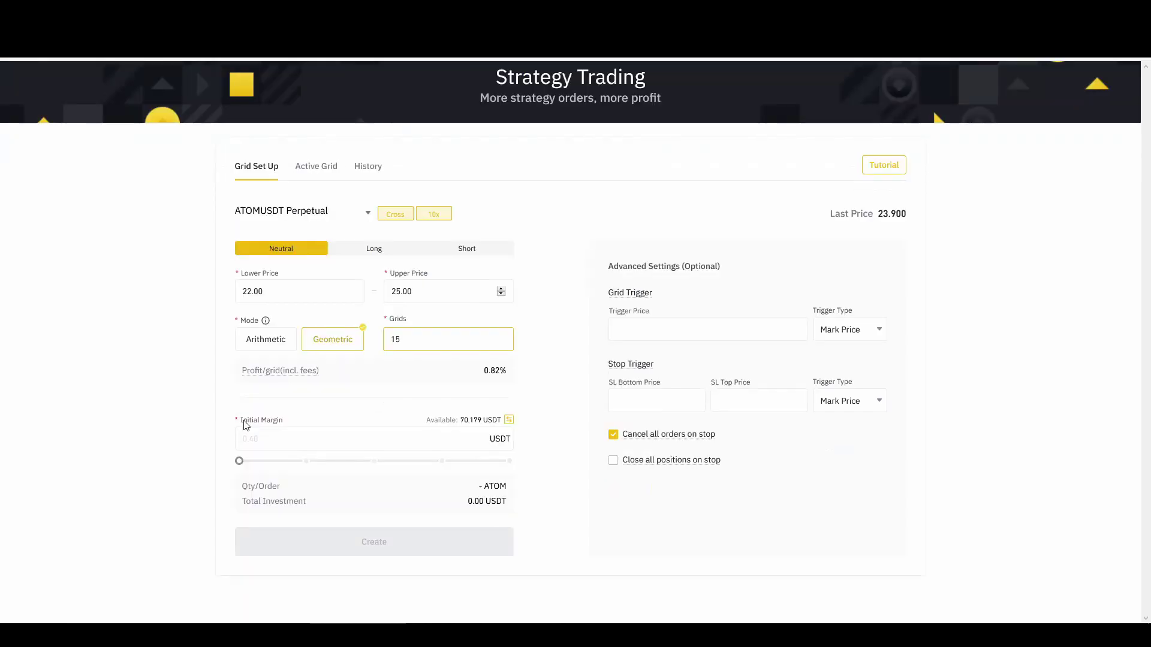
Finish setting the grid count to 15 and check the available balance
left_click(464, 421)
left_click_drag(464, 422, 474, 422)
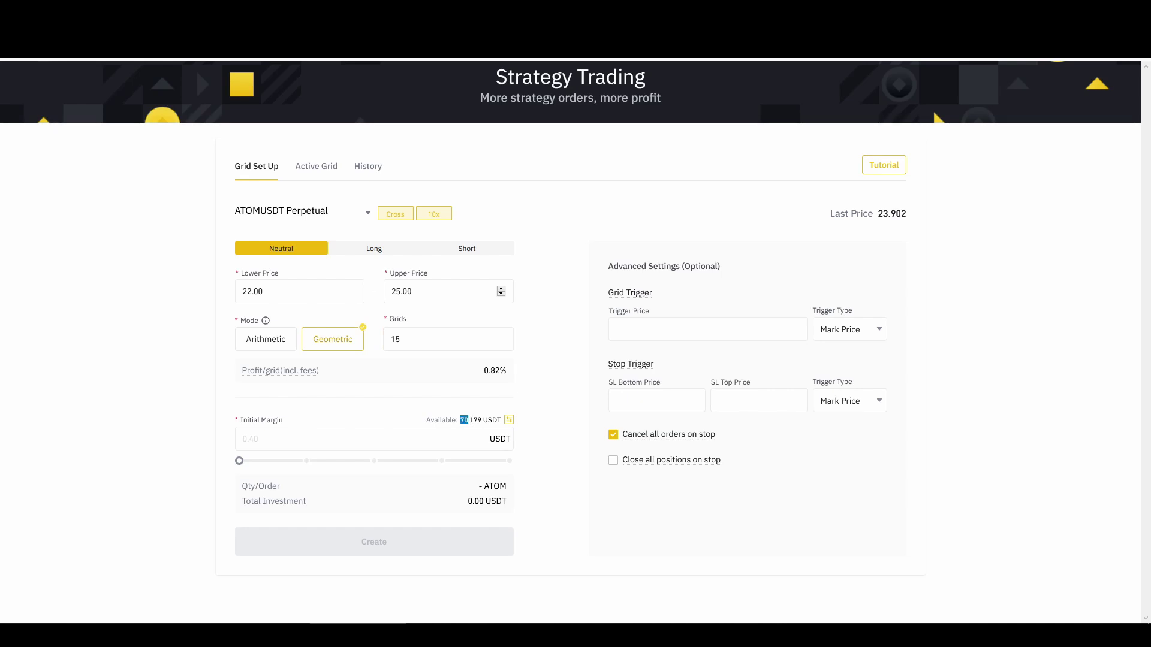
left_click(240, 460)
Enter 20.00 USDT initial margin and verify the 200.00 USDT total investment
left_click(264, 438)
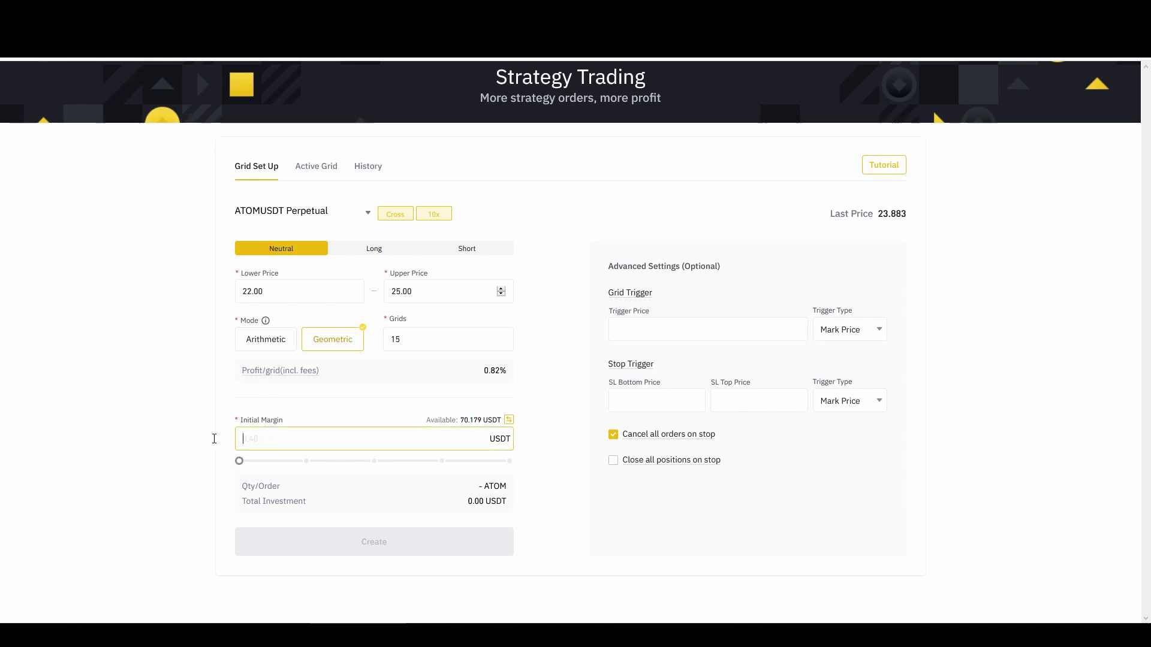
type("20.00")
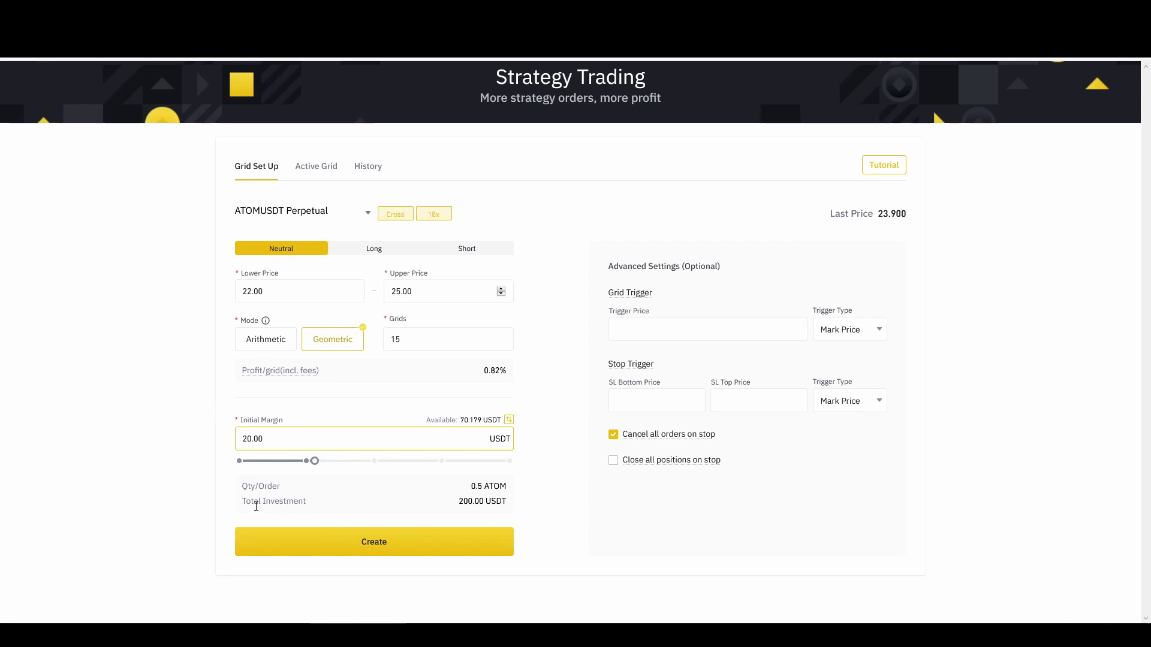
left_click_drag(459, 501, 486, 501)
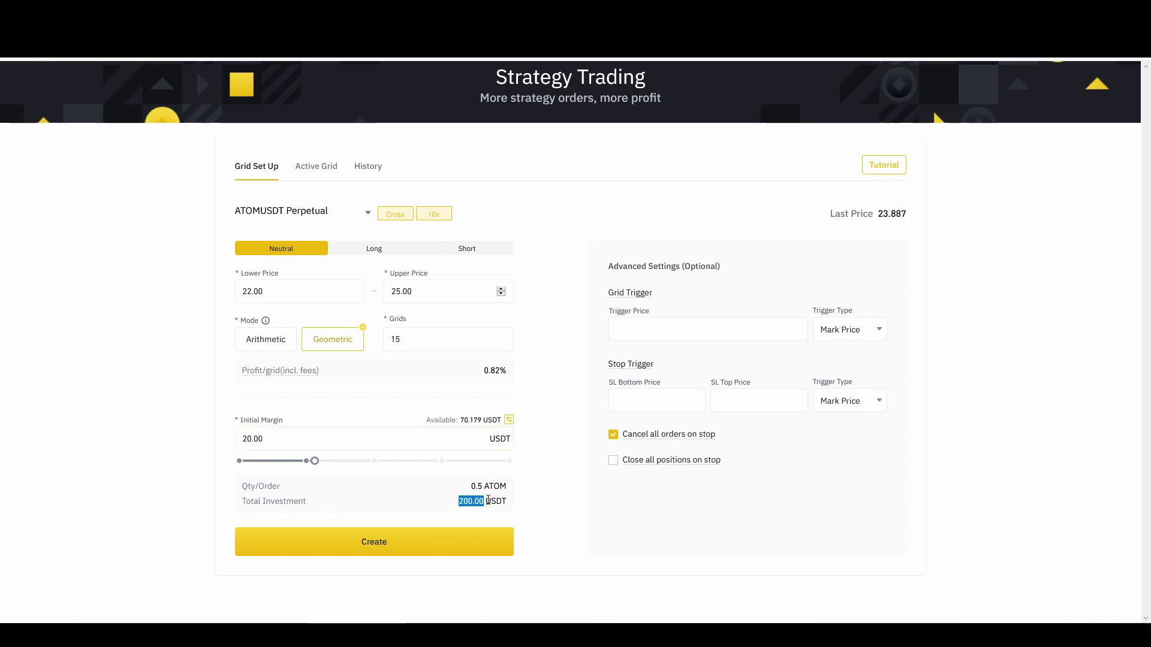
left_click(515, 509)
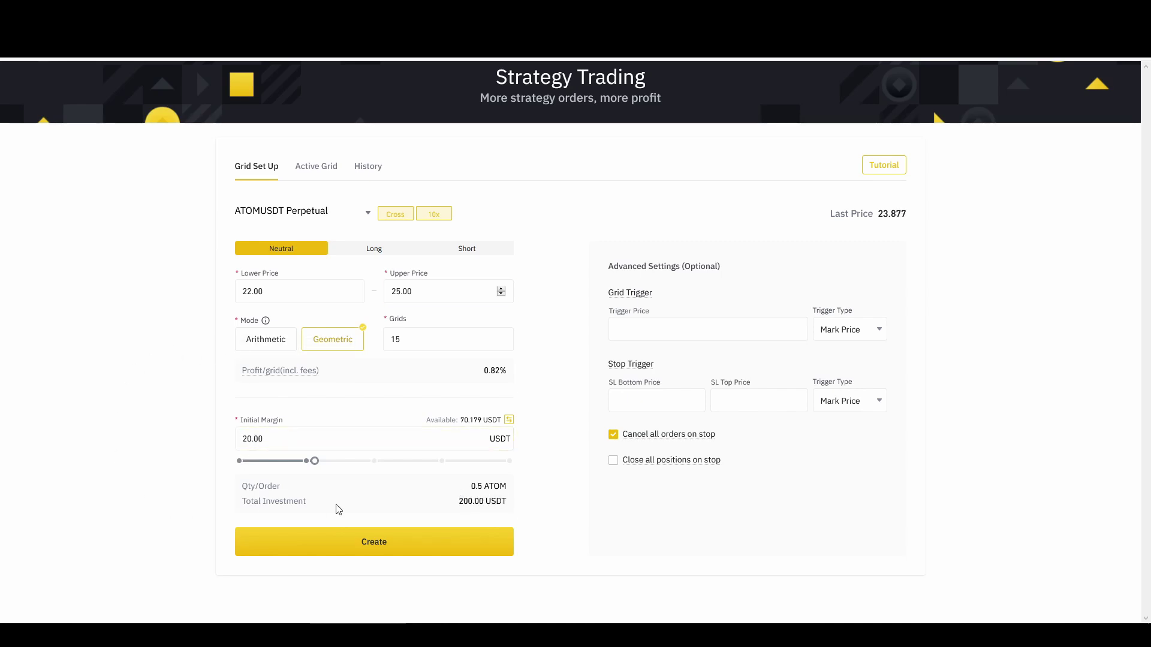
left_click_drag(461, 508, 483, 503)
left_click(548, 478)
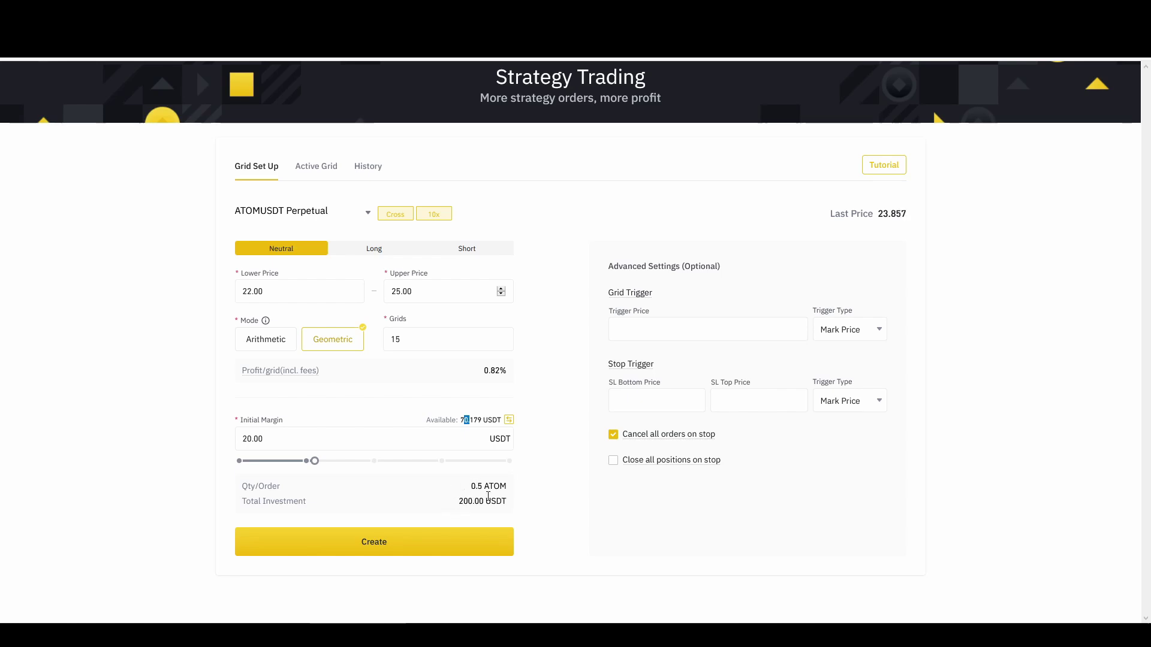
left_click(534, 470)
left_click(651, 322)
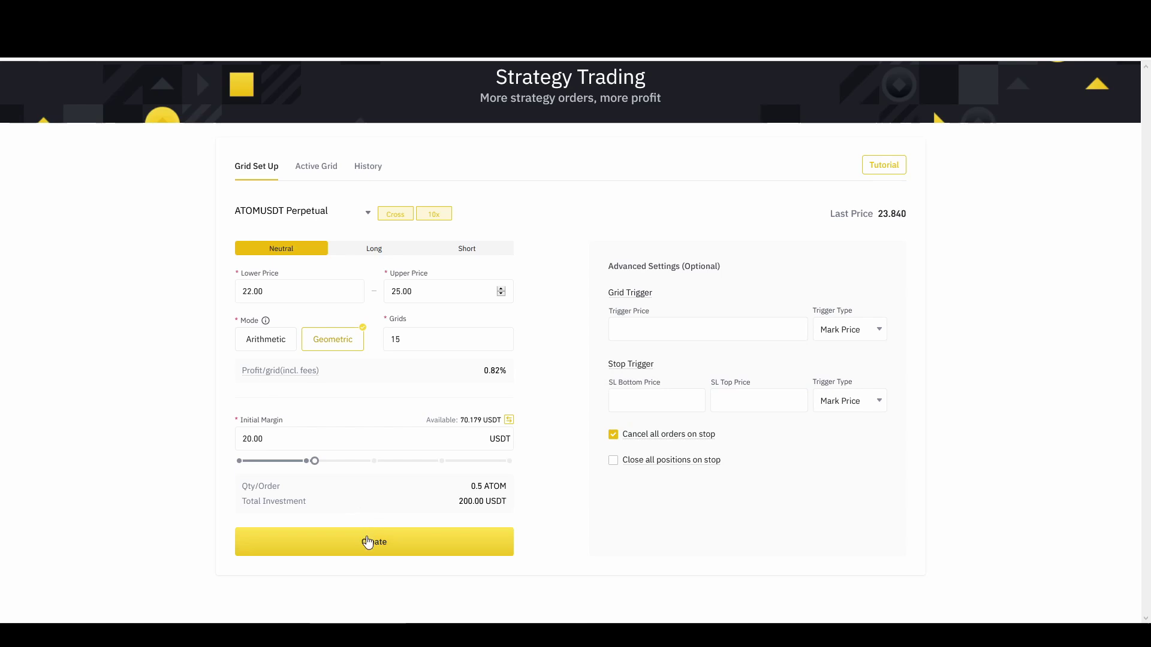
Create and confirm the ATOMUSDT 22.00–25.00 geometric 15-grid strategy
left_click(368, 542)
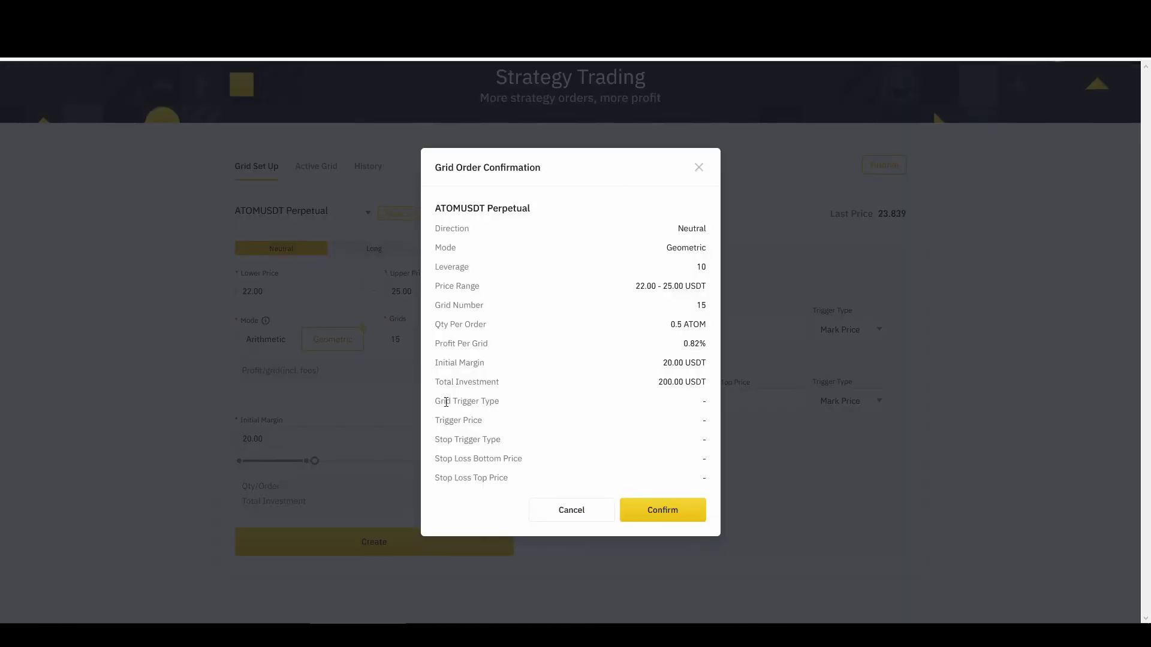
left_click(670, 516)
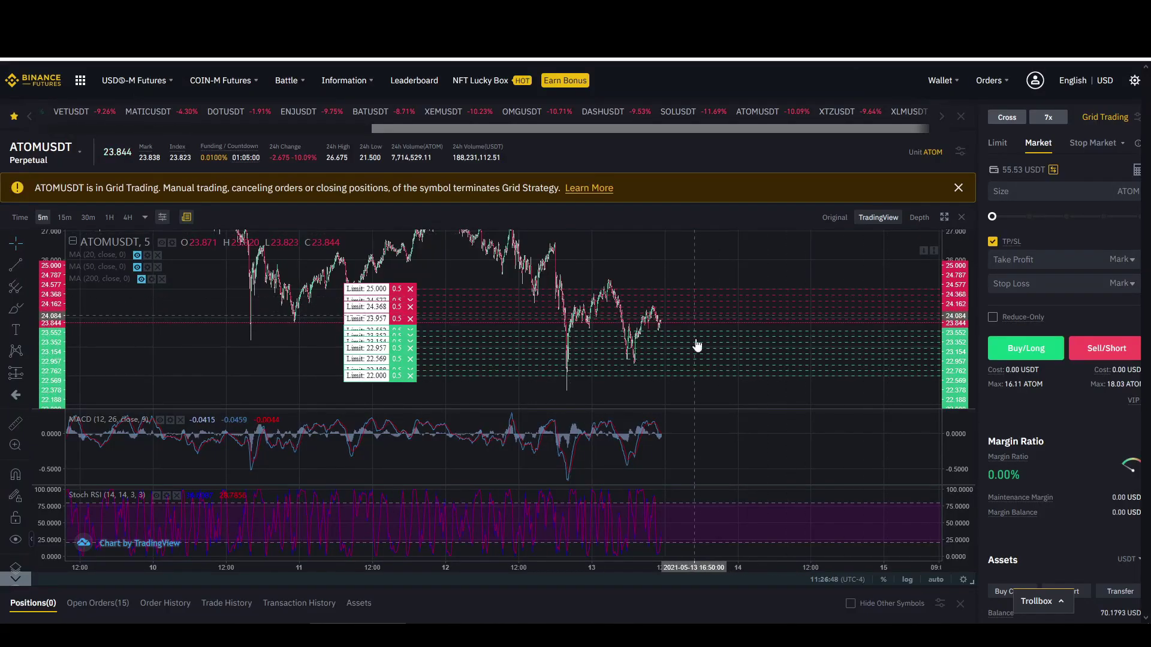
left_click_drag(742, 394, 639, 384)
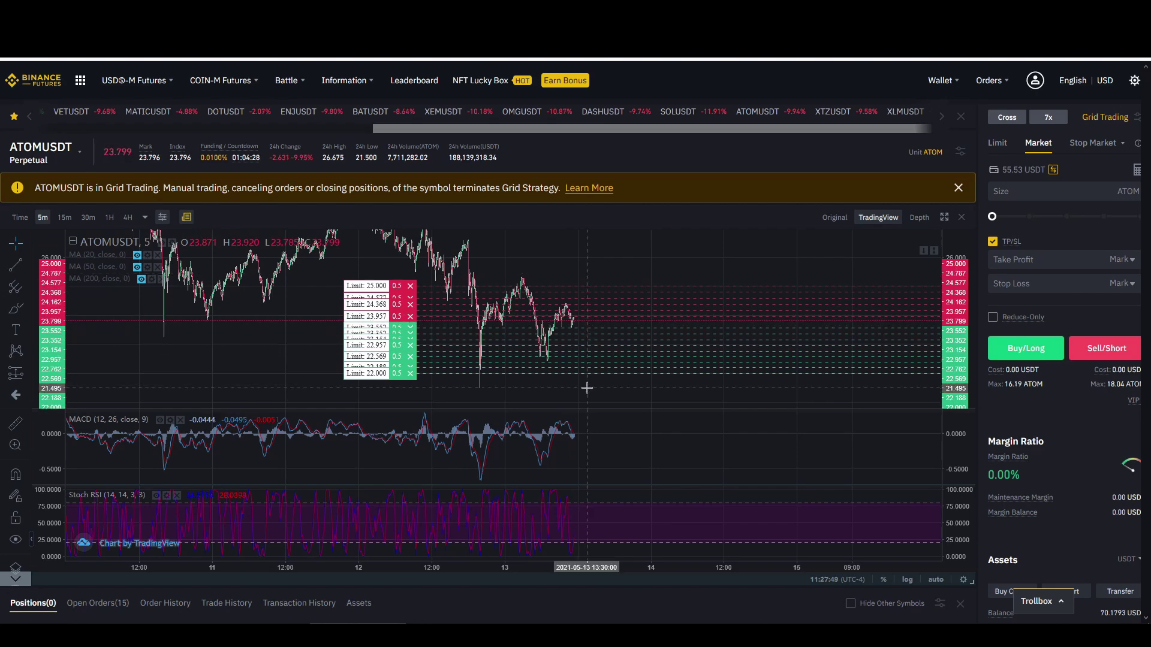
Zoom, pan and stretch the ATOMUSDT chart to inspect grid limit orders near the current price
scroll(589, 323, "up", 3)
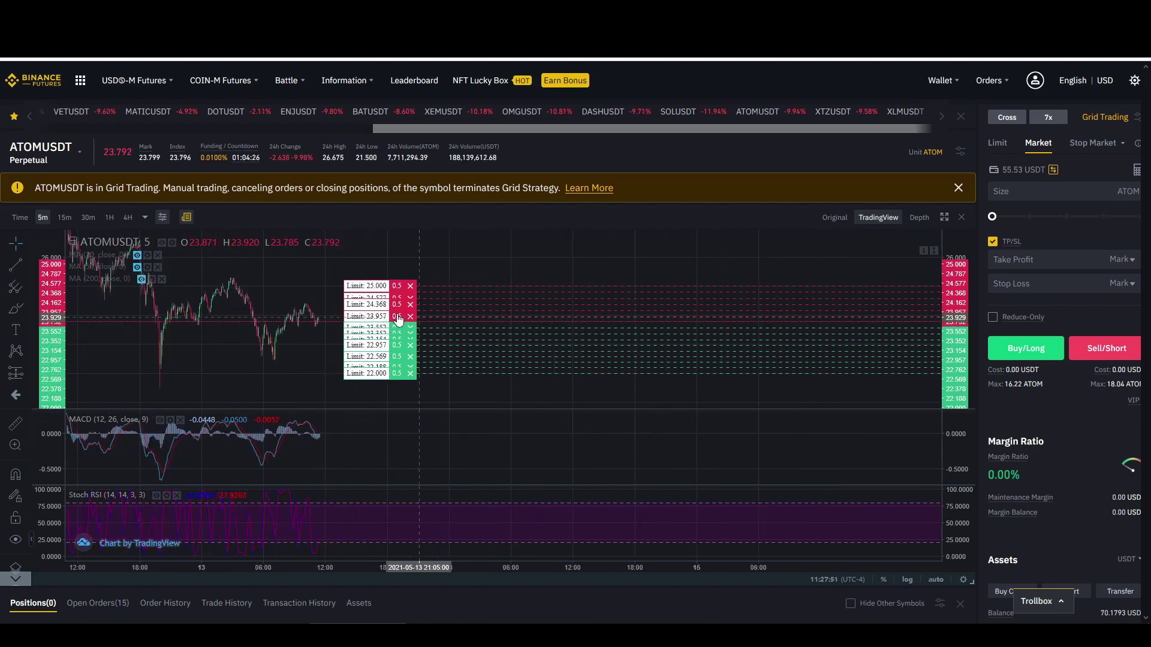
left_click_drag(526, 259, 778, 252)
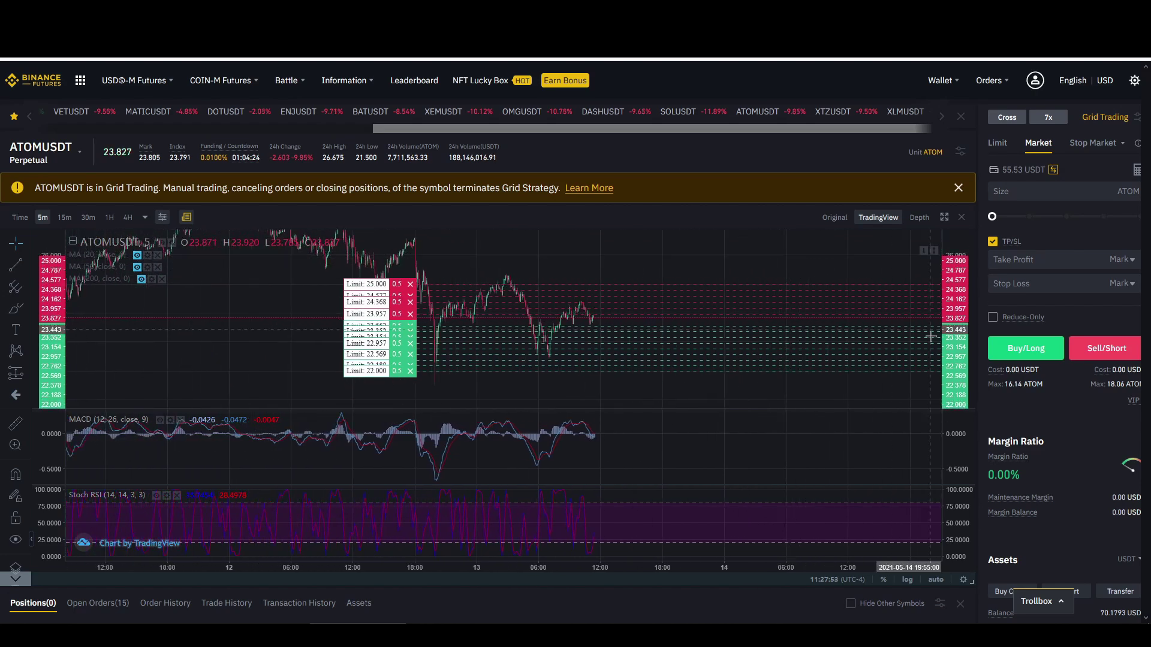
left_click_drag(956, 331, 955, 282)
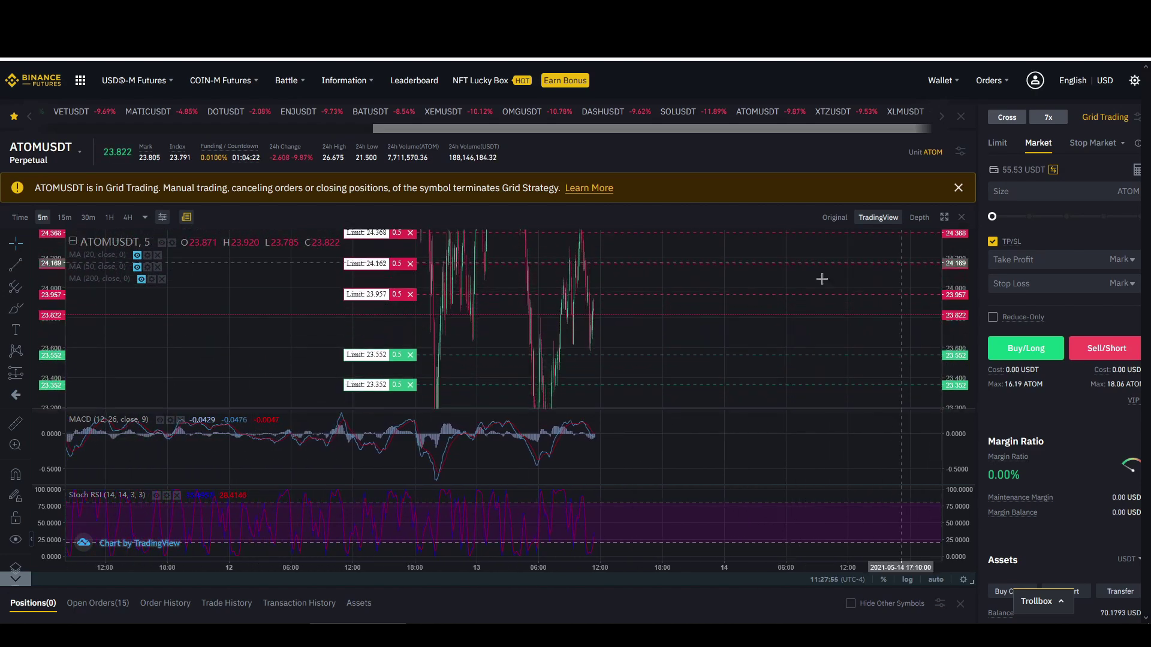
scroll(707, 316, "up", 2)
left_click_drag(524, 334, 790, 339)
scroll(714, 352, "up", 5)
left_click_drag(545, 337, 833, 331)
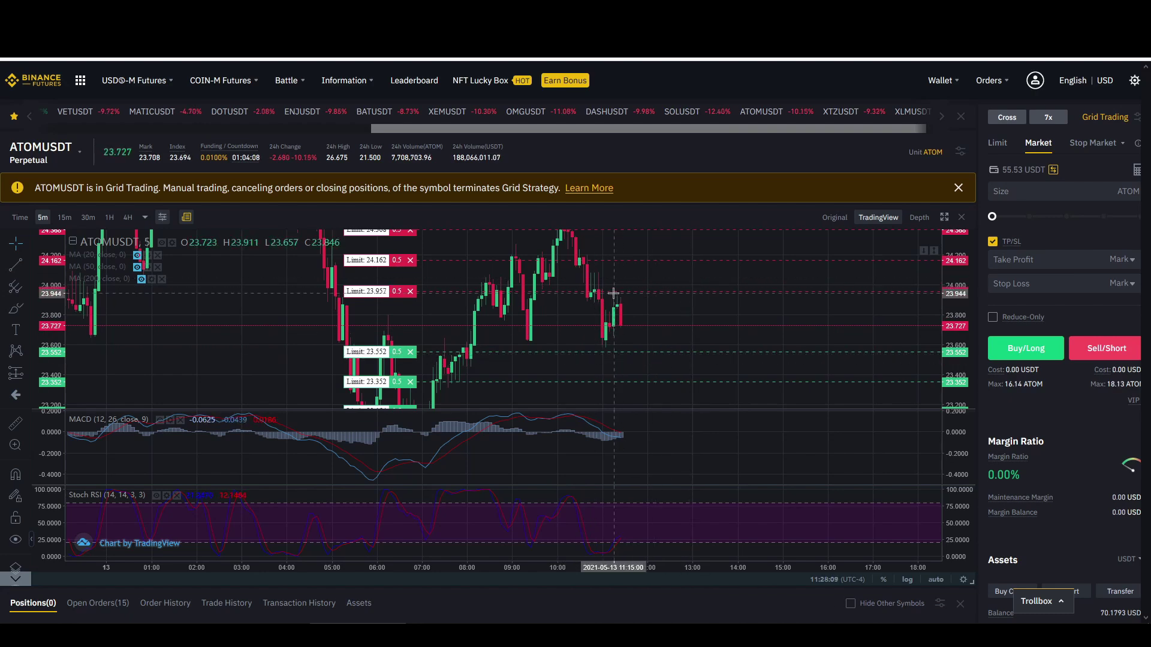
left_click_drag(613, 293, 646, 342)
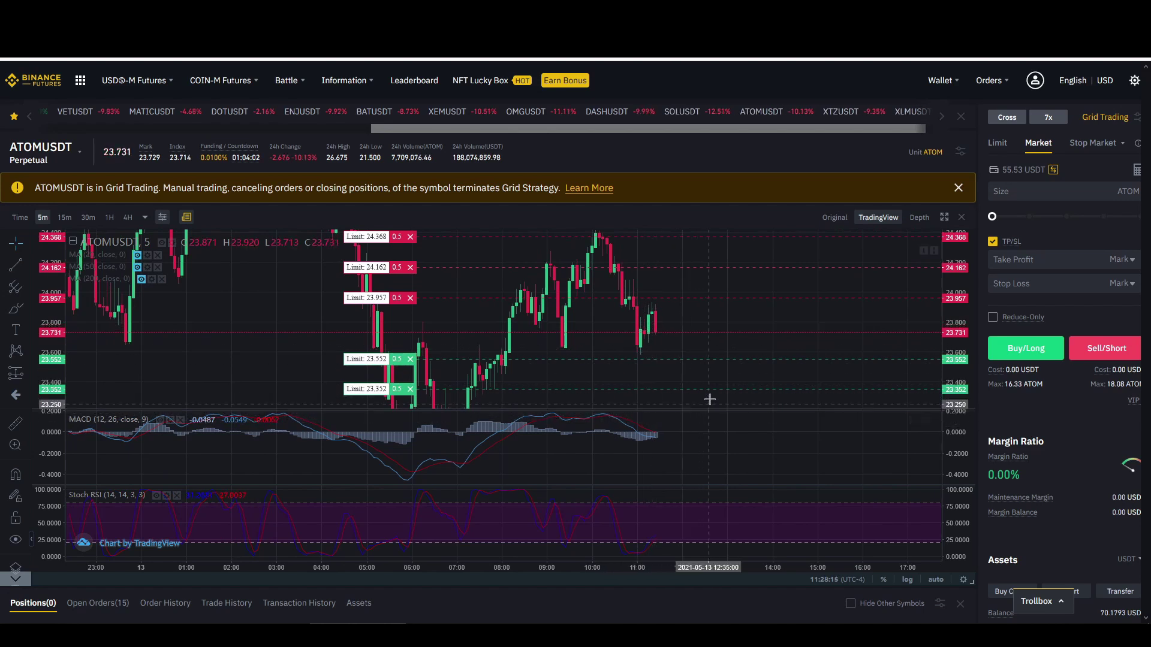
left_click_drag(730, 307, 650, 308)
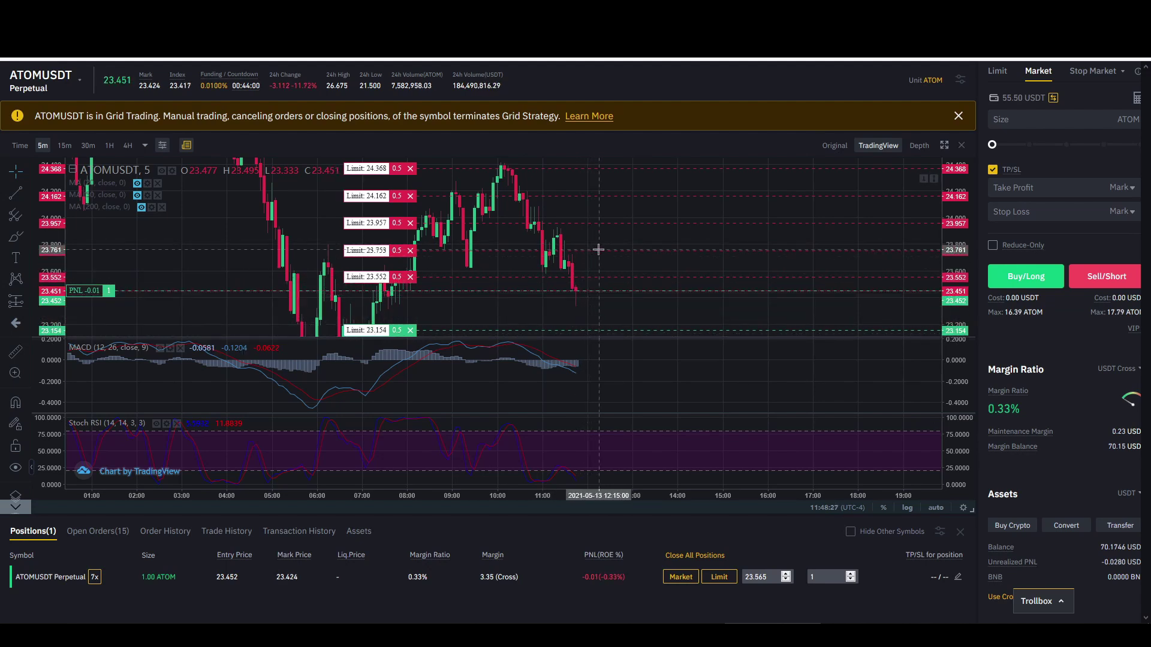
Zoom out and compress the price scale so every grid order line is visible
scroll(668, 253, "down", 5)
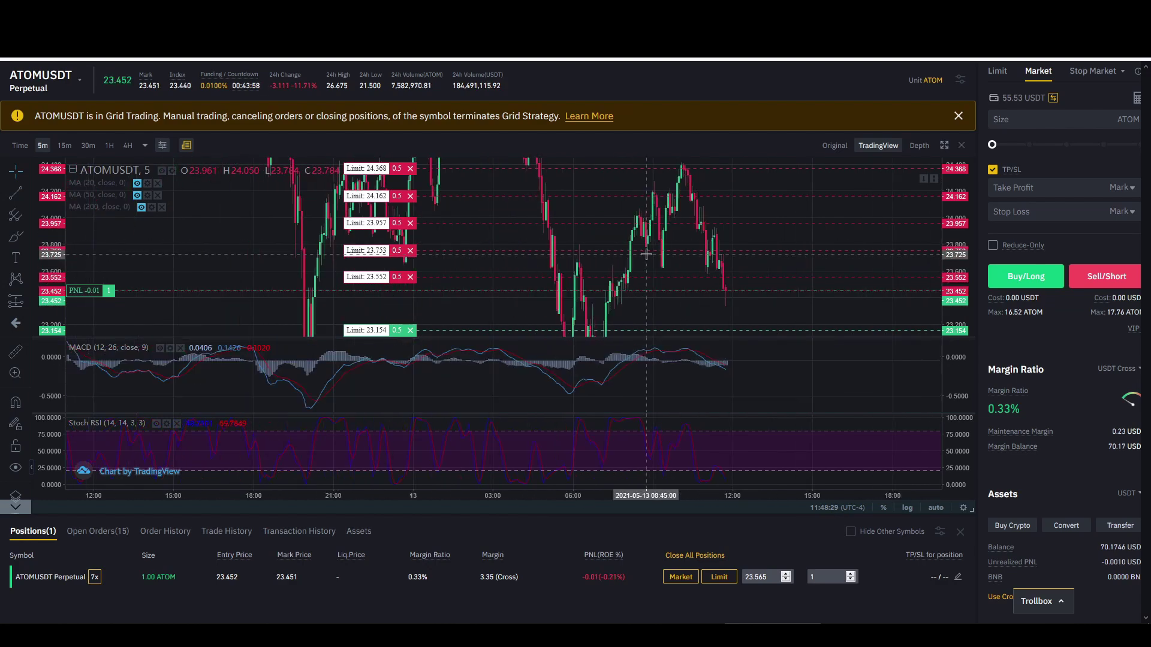
left_click_drag(965, 255, 966, 294)
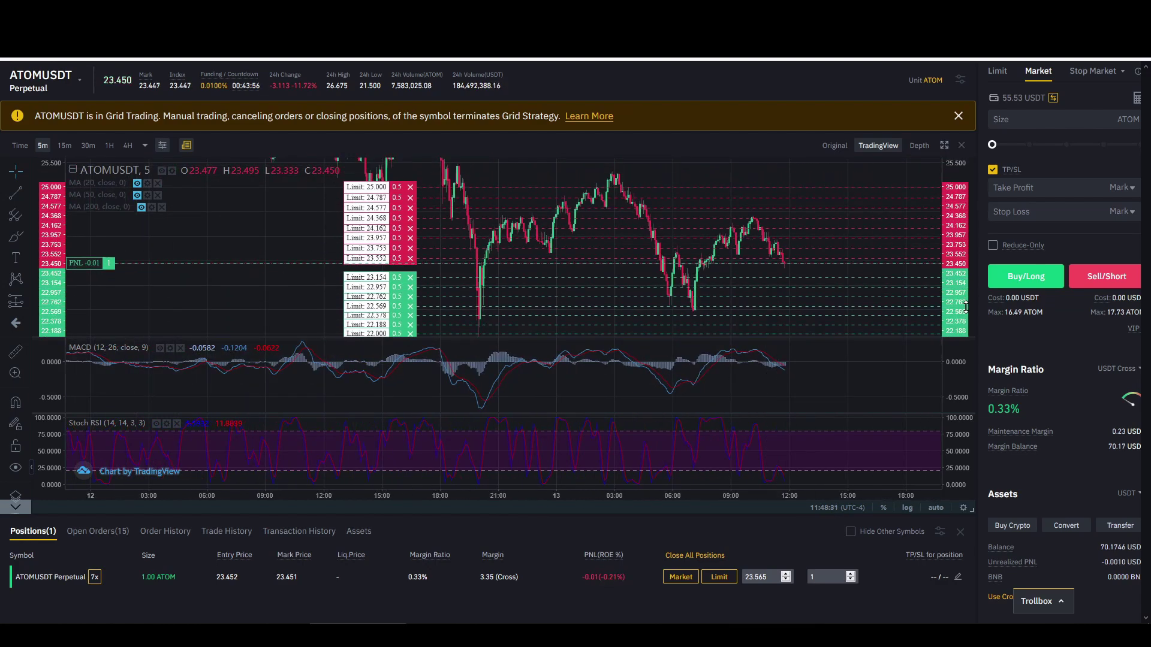
scroll(899, 303, "down", 5)
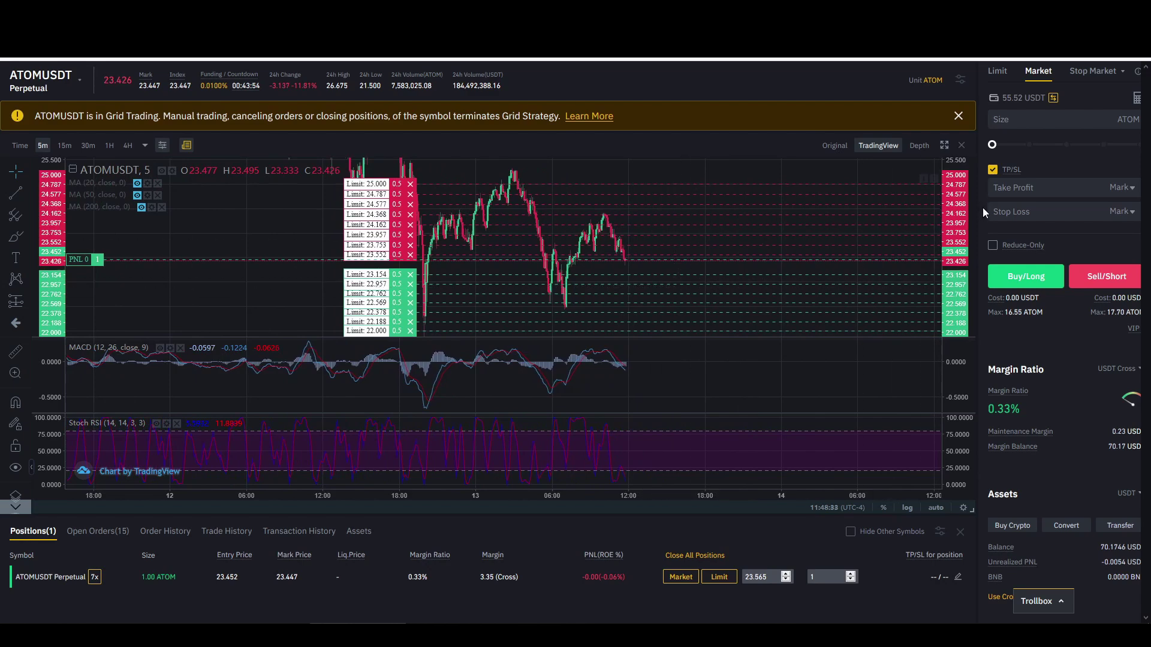
scroll(840, 258, "down", 5)
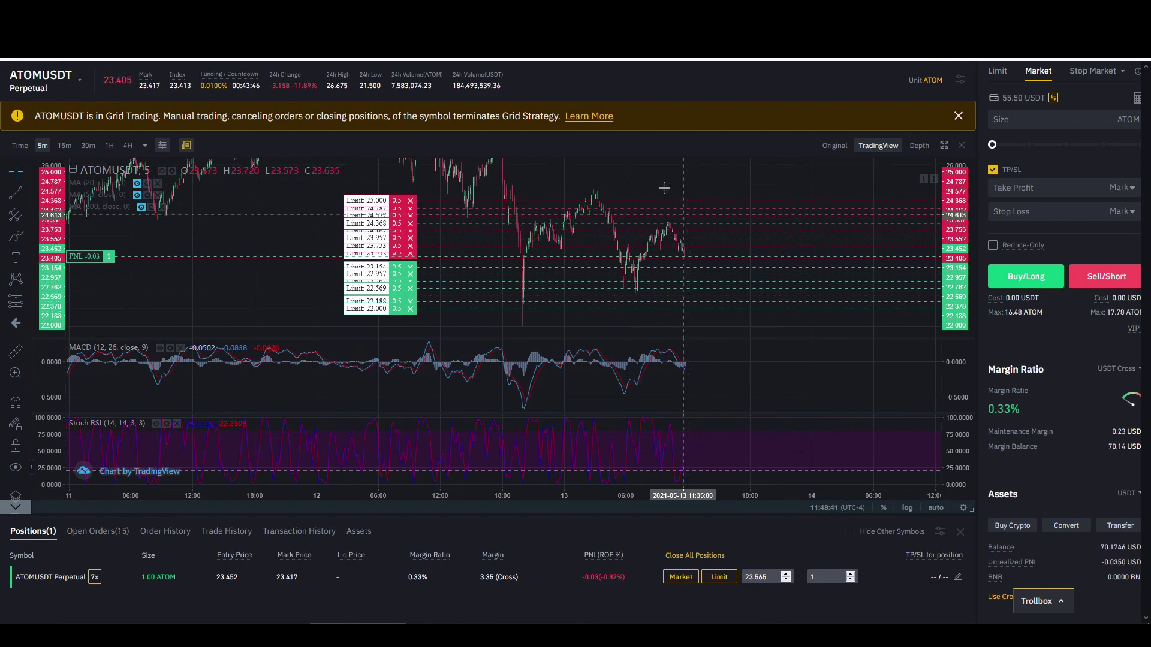
left_click_drag(661, 179, 618, 181)
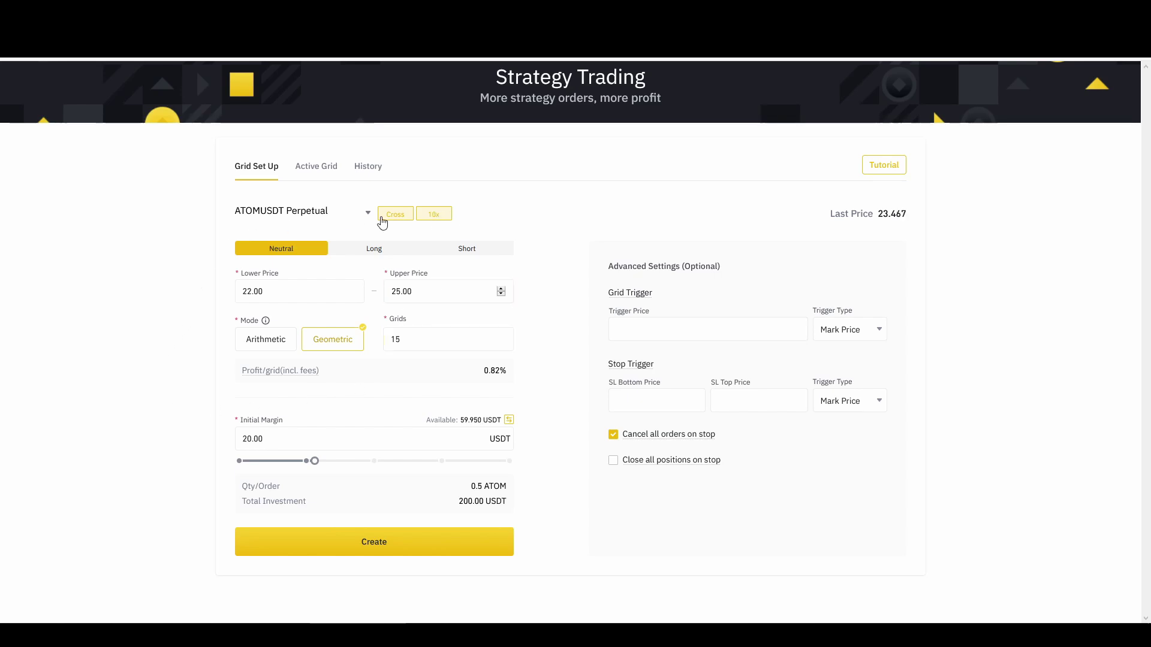
Change the grid leverage from 10x to 40x and check the 800.00 USDT total investment
left_click(435, 215)
left_click_drag(512, 322, 624, 321)
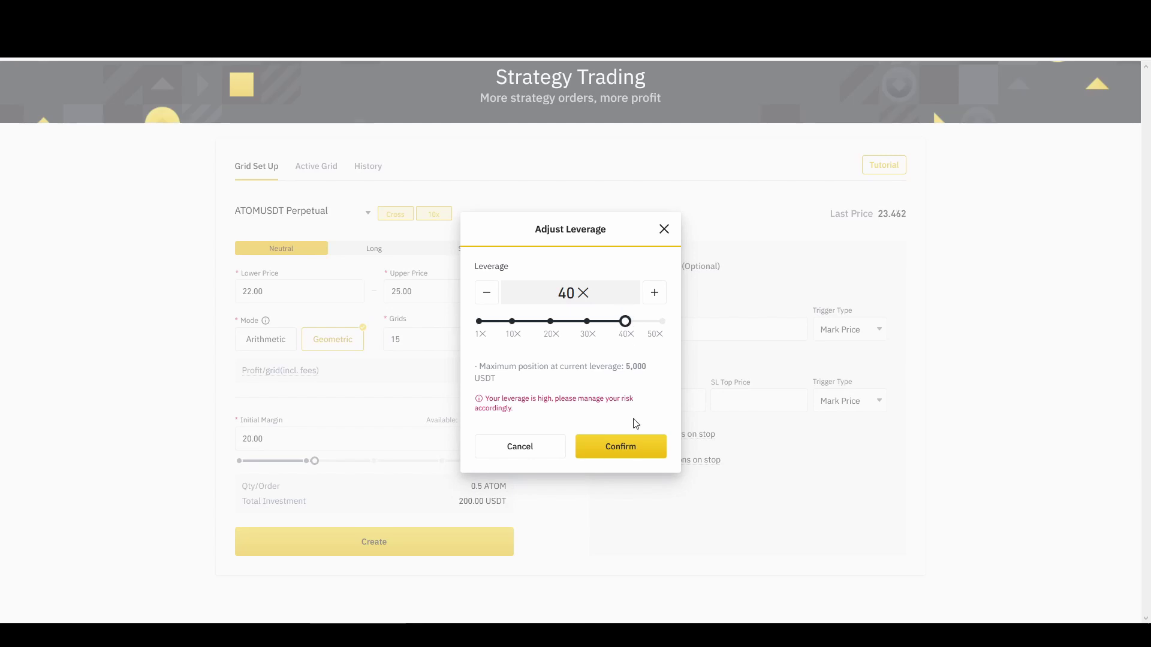
left_click(625, 446)
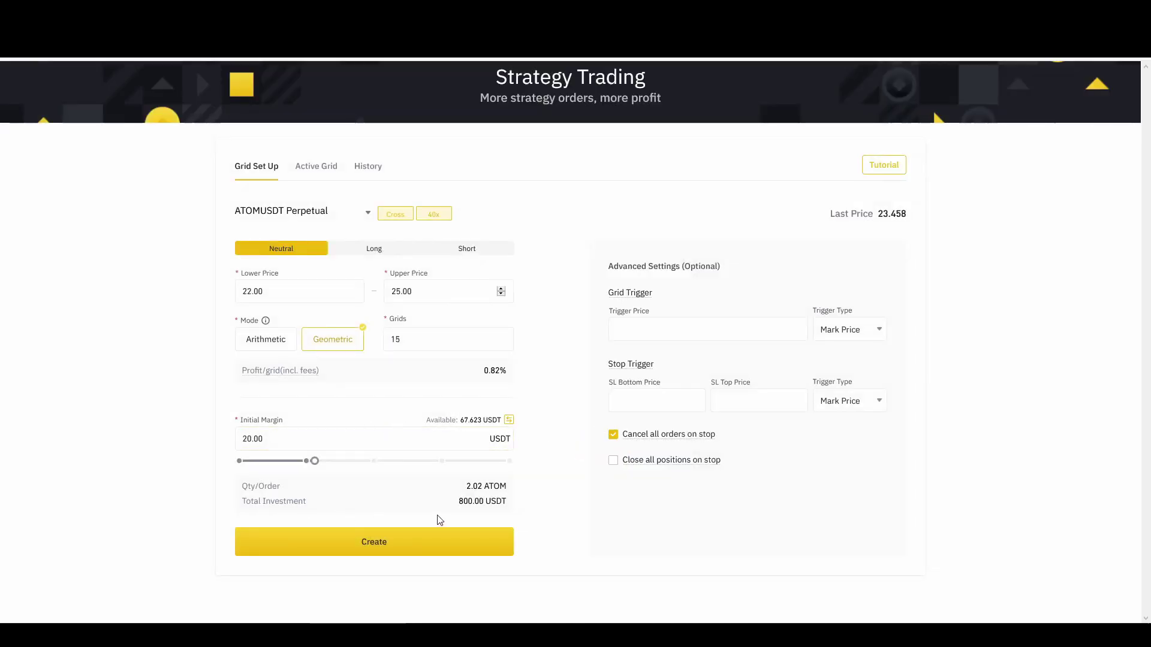
left_click_drag(454, 504, 502, 502)
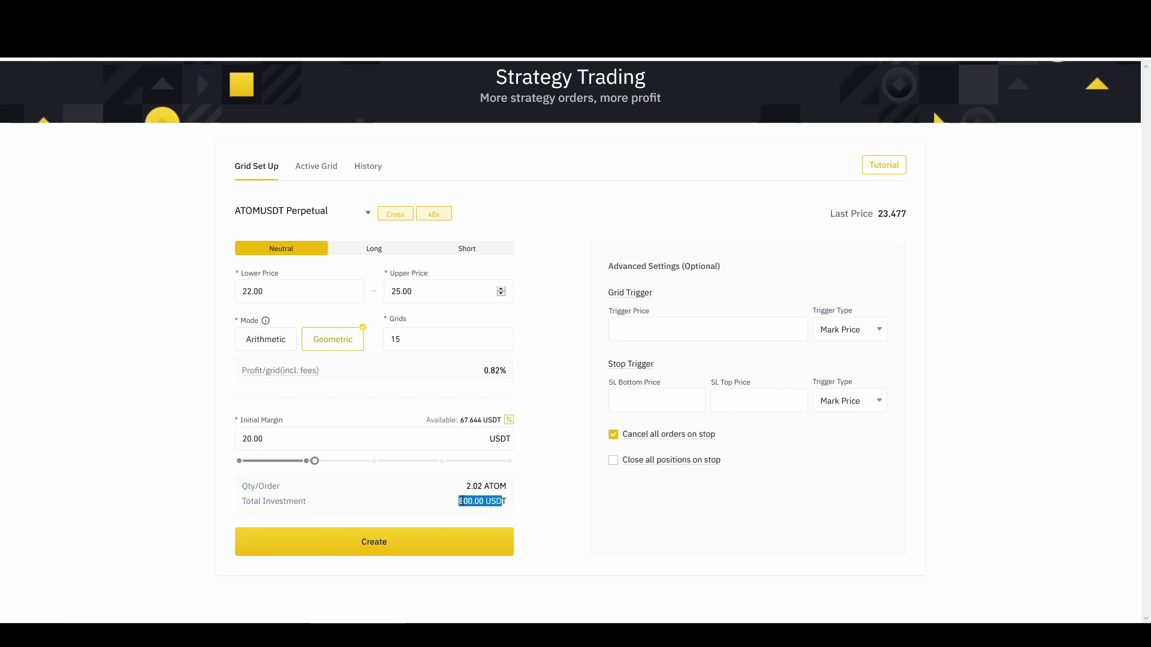
left_click_drag(460, 501, 473, 501)
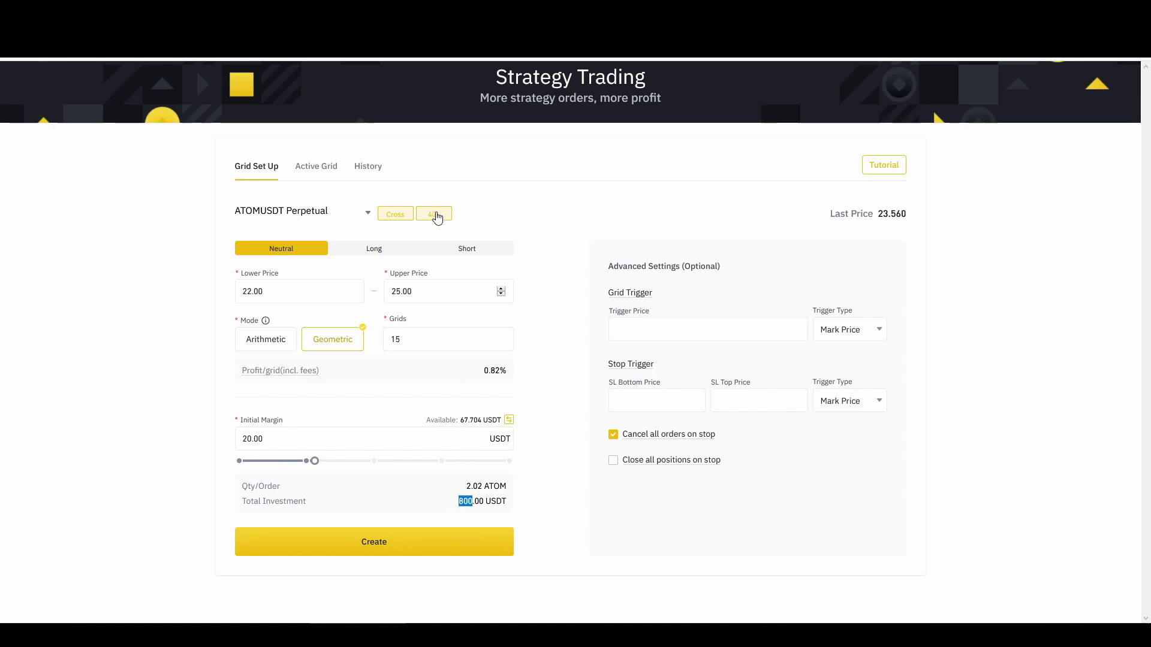
left_click(437, 214)
left_click_drag(626, 322, 485, 321)
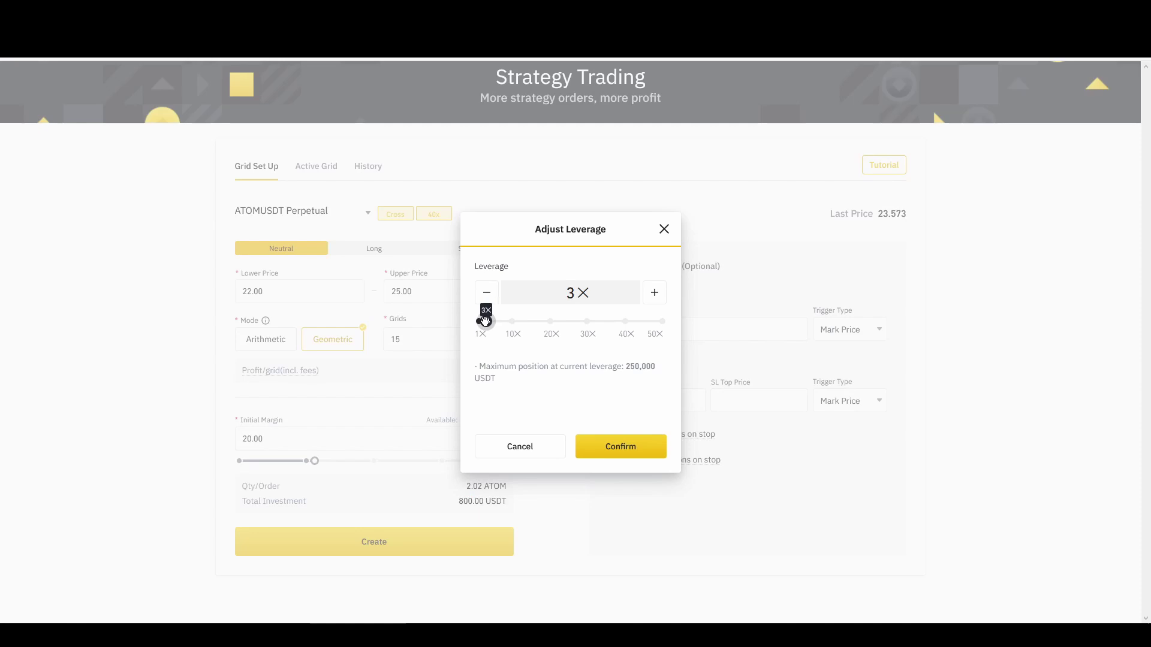
left_click(521, 456)
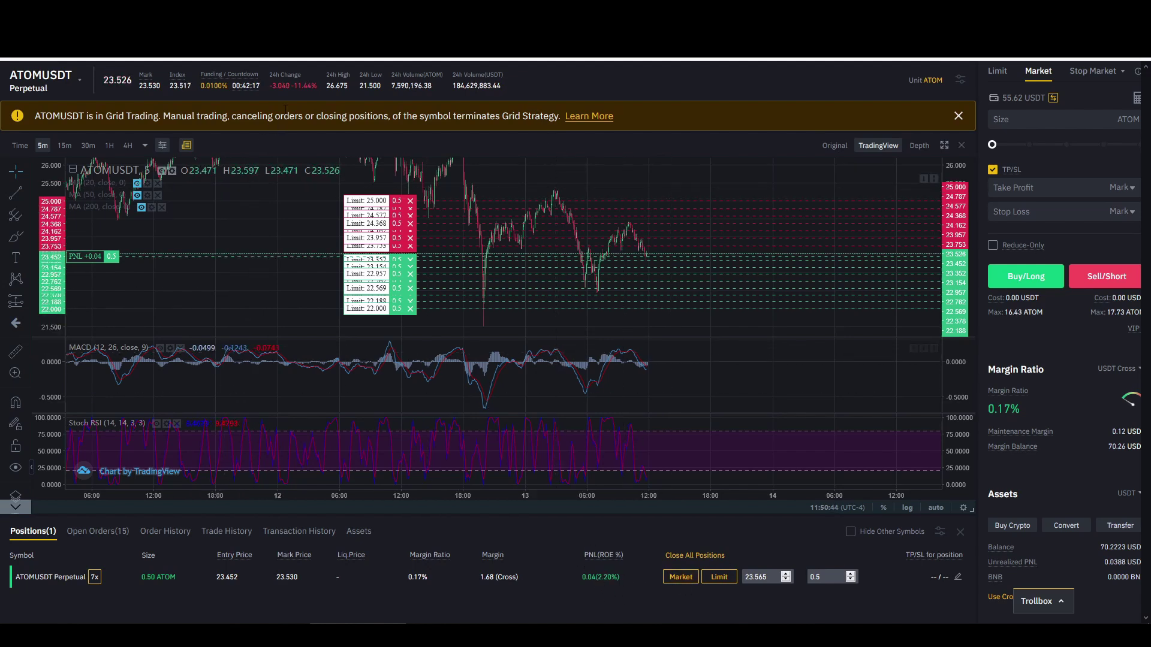
left_click(450, 58)
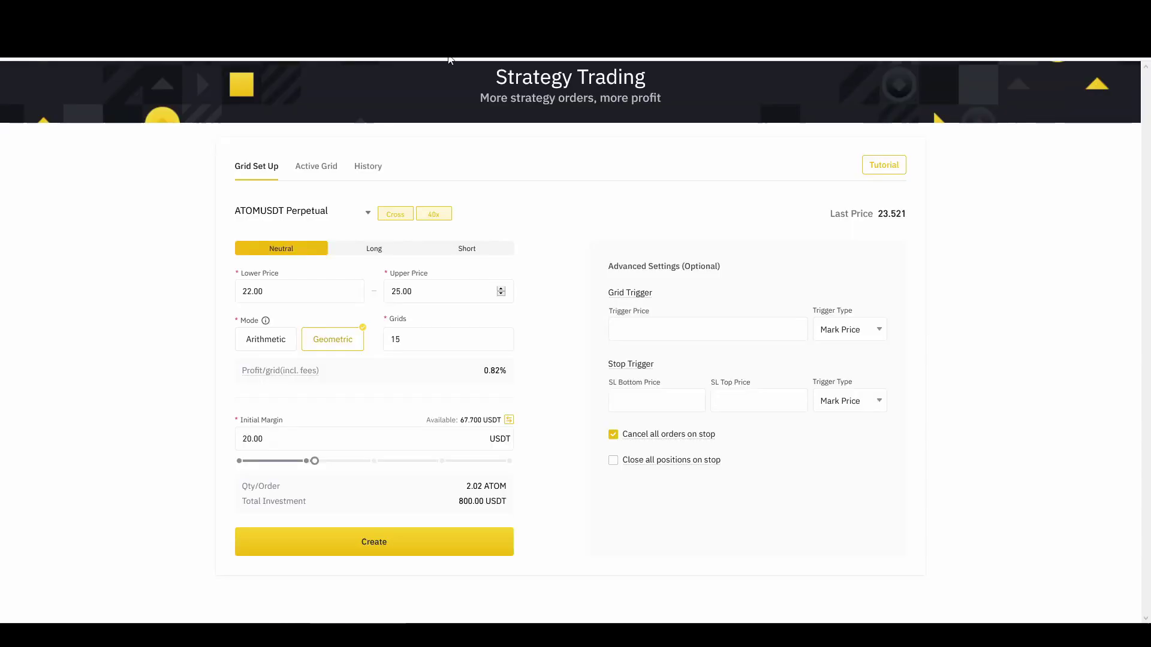
left_click(315, 167)
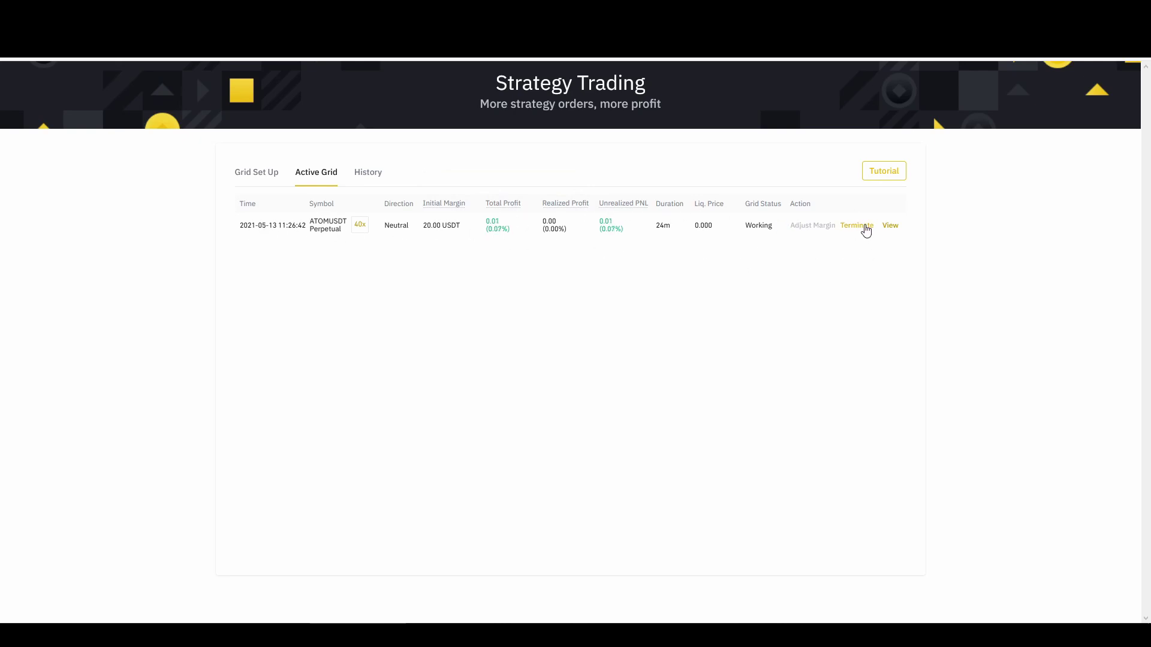
left_click(259, 177)
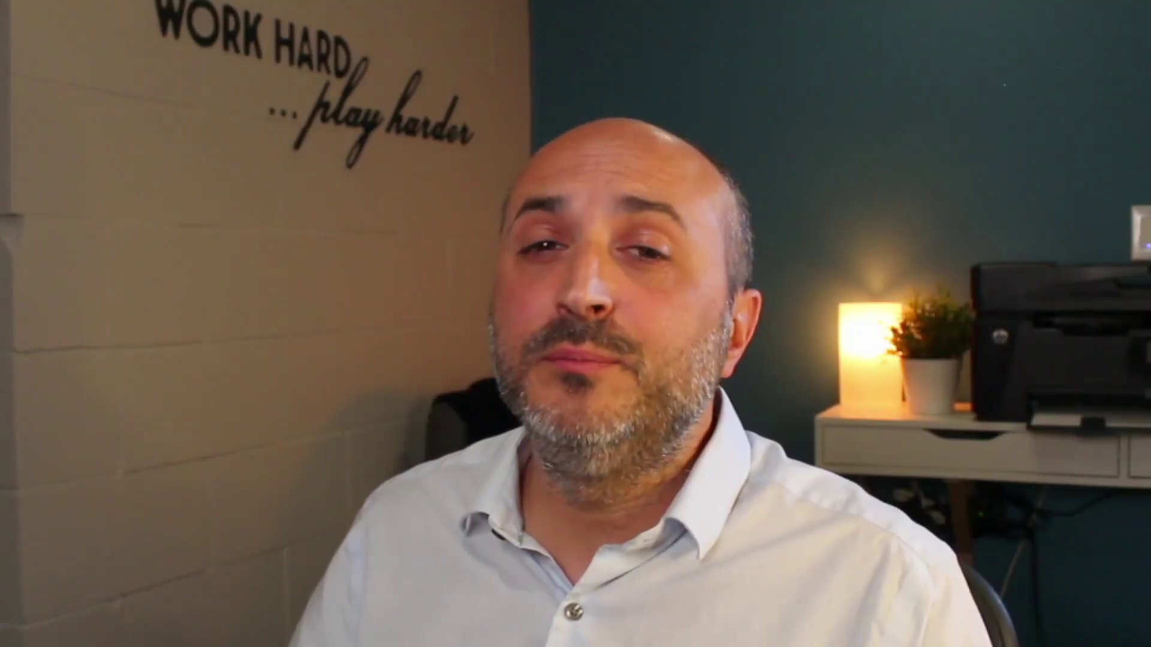